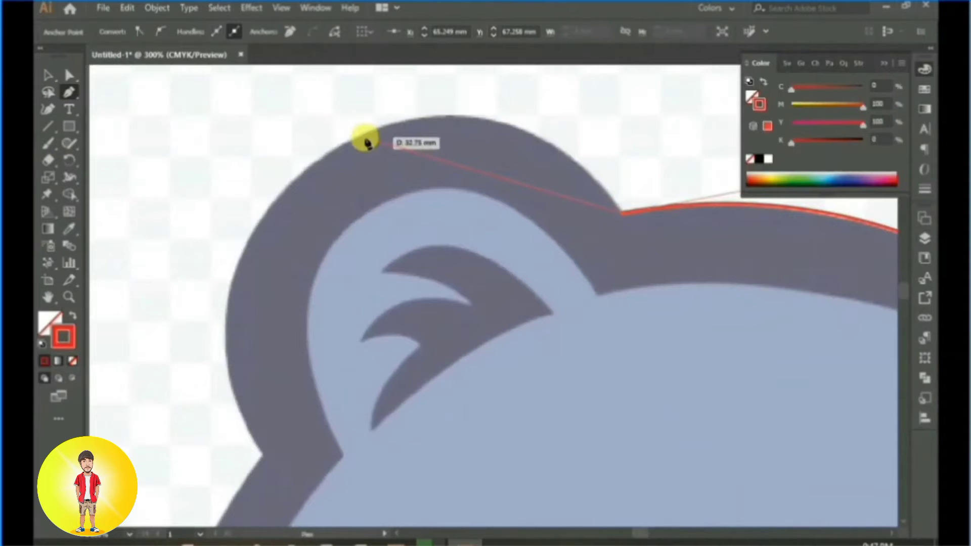
Step: Trace the top and outer side of the bear's left ear with curved Pen segments, breaking the handles where needed
left_click_drag(365, 138, 193, 221)
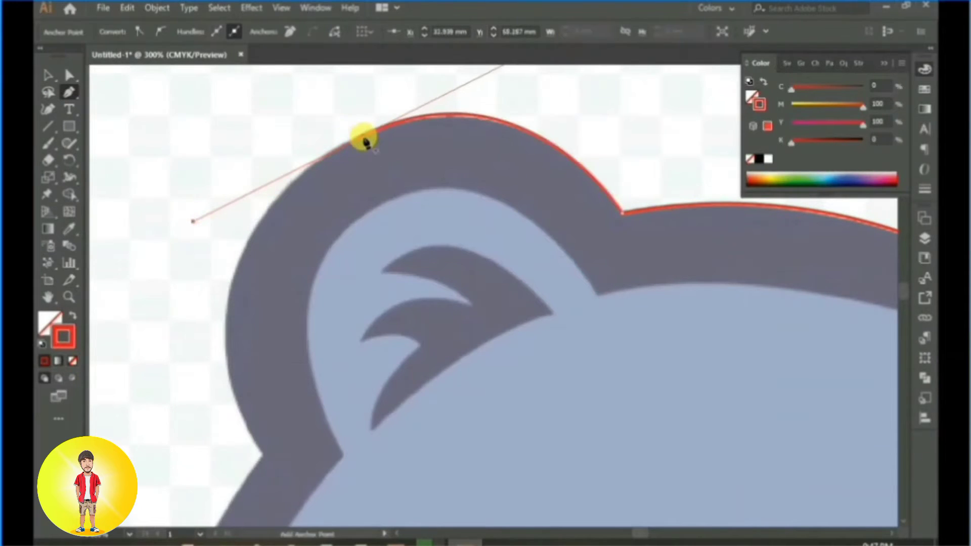
left_click(359, 139)
left_click_drag(327, 295, 393, 257)
left_click_drag(293, 292, 283, 437)
left_click(296, 287)
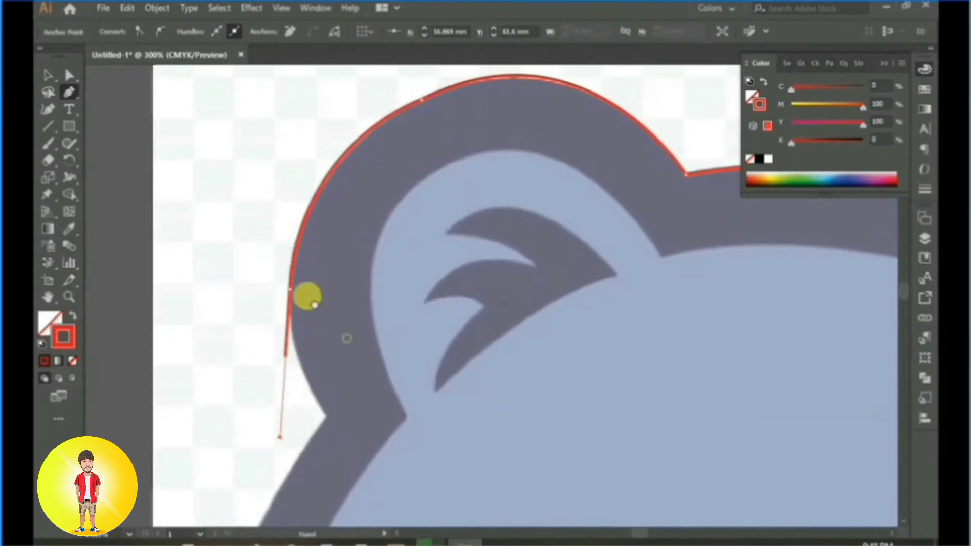
Step: Correct the last ear segment and extend the path to the notch where the left ear meets the head
left_click_drag(347, 334, 303, 269)
key("ctrl+z")
left_click(249, 228)
left_click_drag(330, 311, 267, 222)
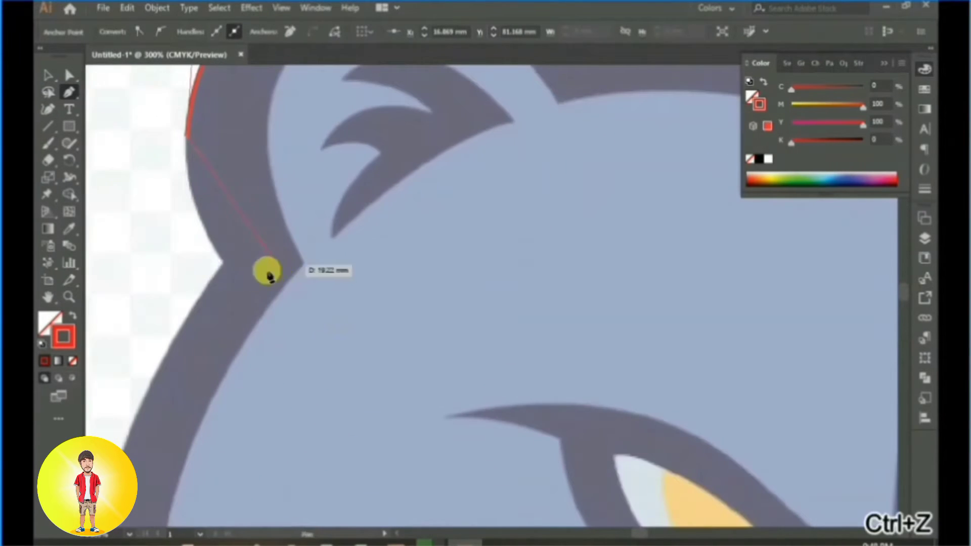
left_click_drag(265, 308, 266, 309)
left_click(223, 263)
Step: Trace the left side of the head with one curved segment down to the first fur tip and make it a sharp corner
left_click_drag(243, 349, 316, 218)
scroll(329, 279, "down", 1)
left_click_drag(330, 309, 333, 235)
scroll(242, 304, "down", 1)
scroll(284, 324, "down", 2)
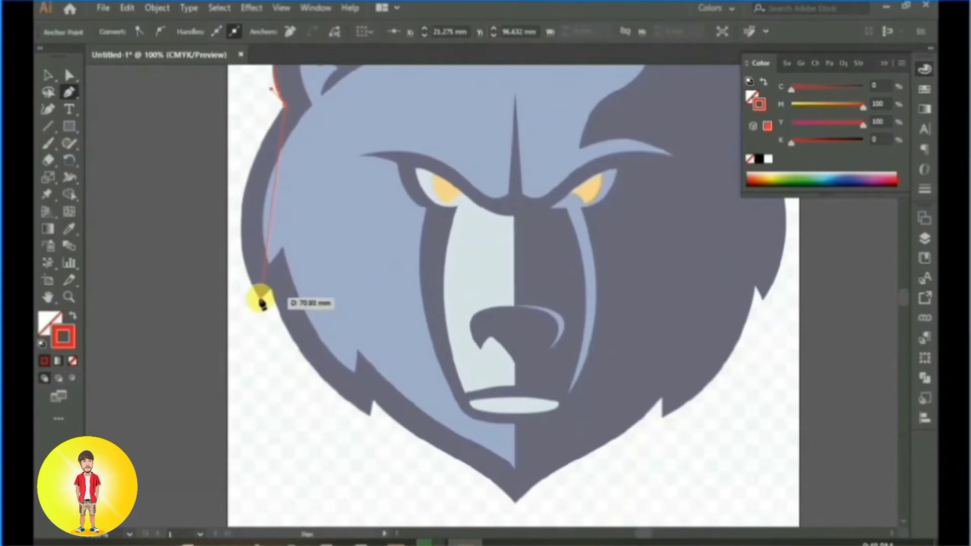
left_click_drag(262, 304, 315, 398)
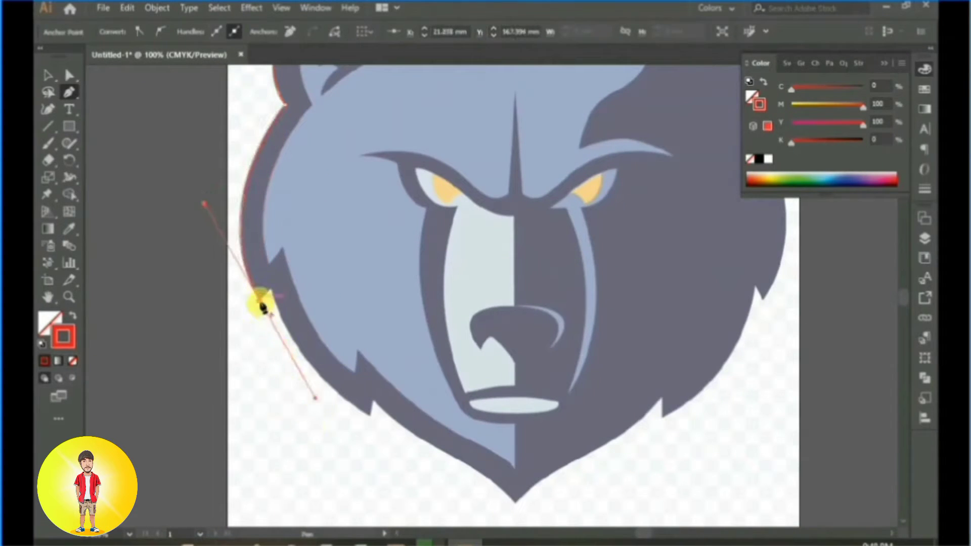
left_click(262, 305)
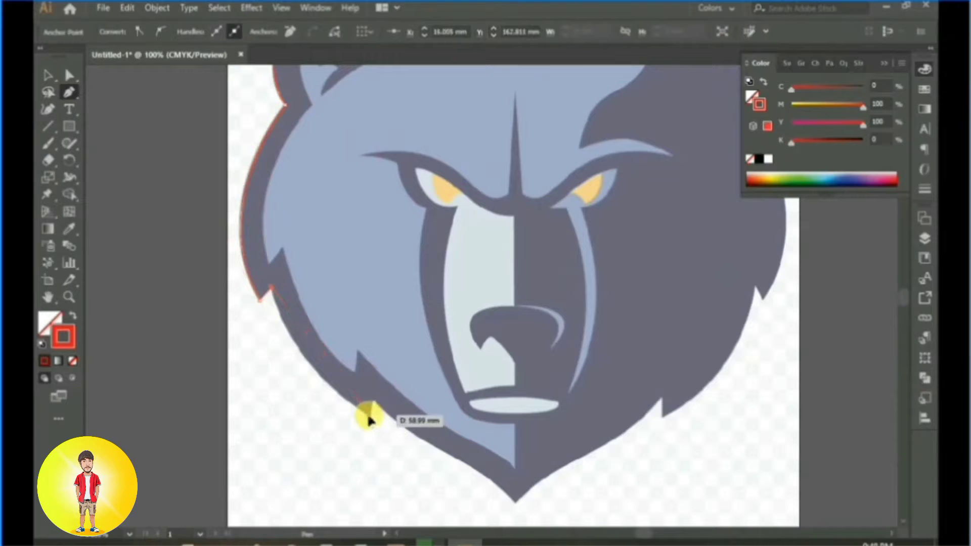
Step: Curve the path along the lower cheek to the second fur tip and add a corner point in its notch
left_click_drag(370, 420, 447, 466)
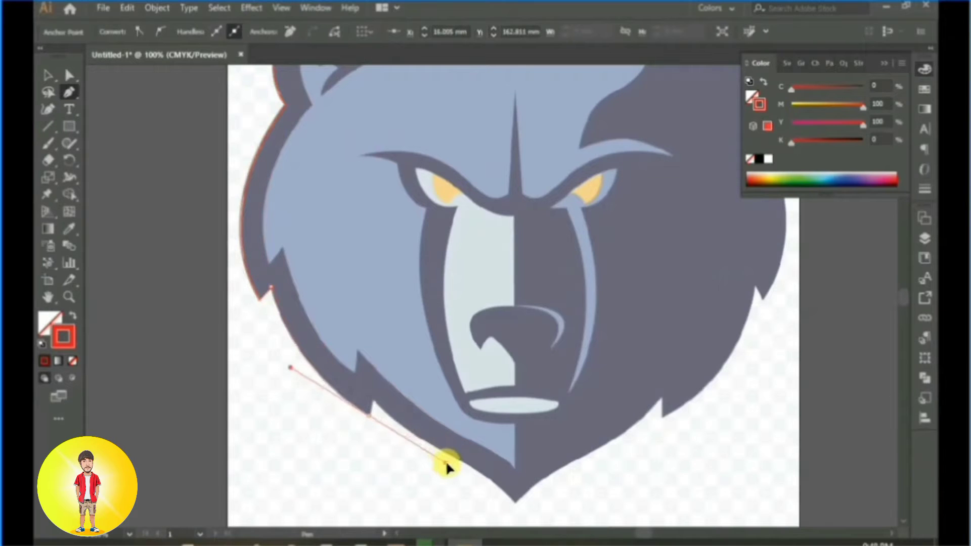
left_click(368, 417)
left_click(373, 401)
Step: Undo the second fur notch's corner point and place it again at the inner corner of the notch
left_click_drag(473, 519, 414, 417)
scroll(417, 447, "up", 2)
left_click_drag(374, 223, 466, 449)
scroll(385, 366, "up", 3)
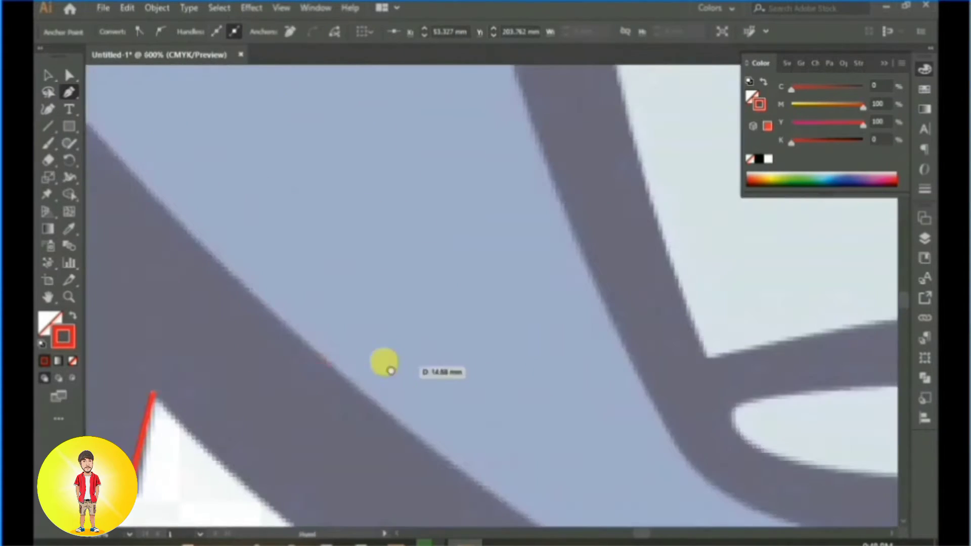
left_click_drag(385, 459, 377, 203)
scroll(368, 220, "down", 2)
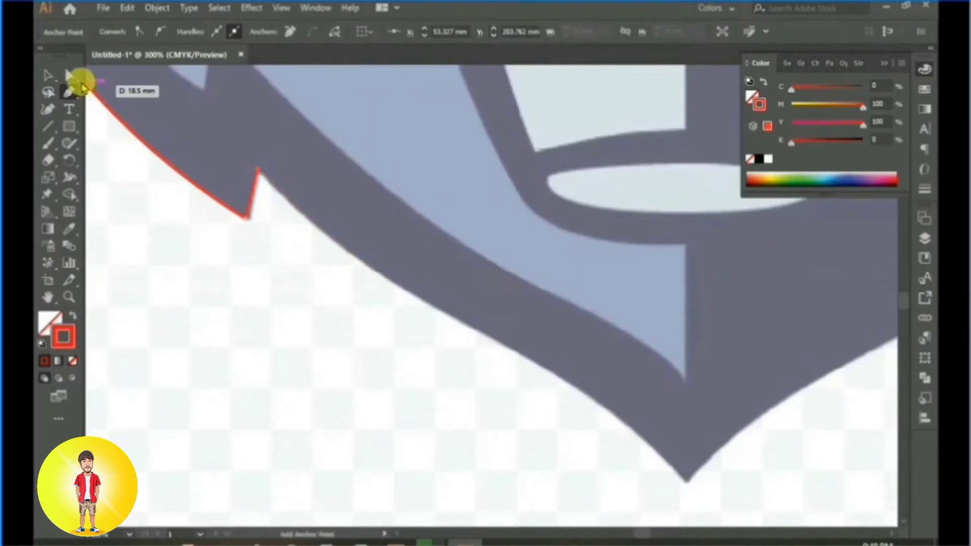
key("ctrl+z")
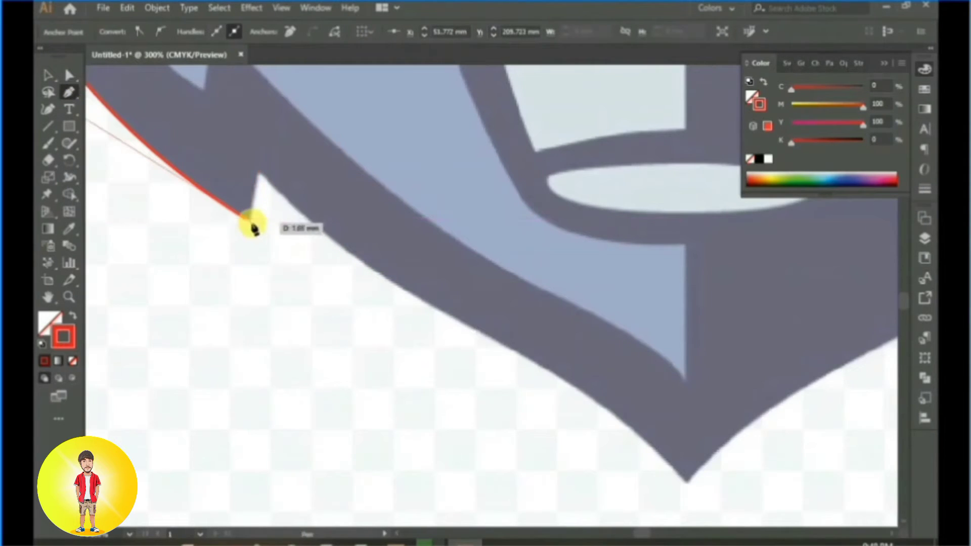
left_click(259, 174)
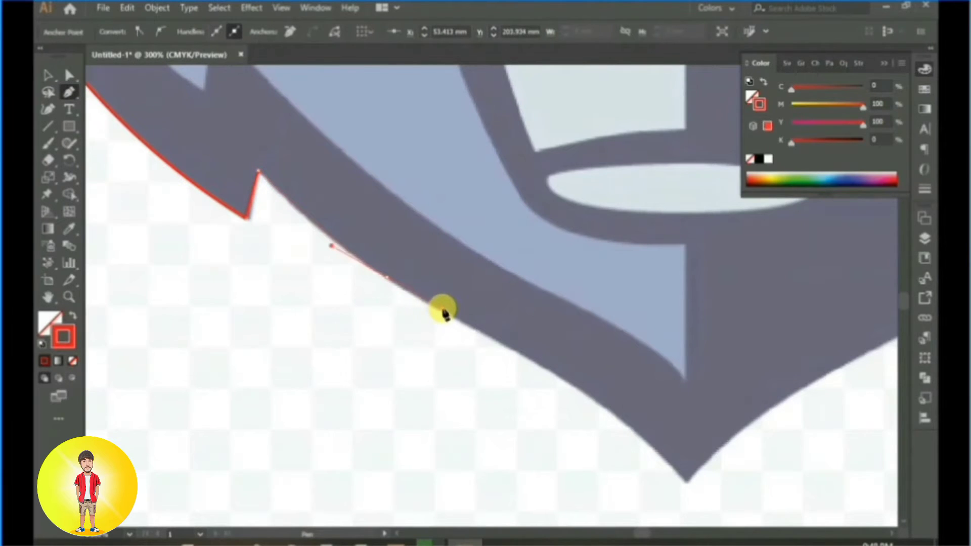
Step: Try to trace the first part of the left jaw with a short curved segment from the fur notch
left_click(387, 278)
left_click_drag(443, 309, 388, 278)
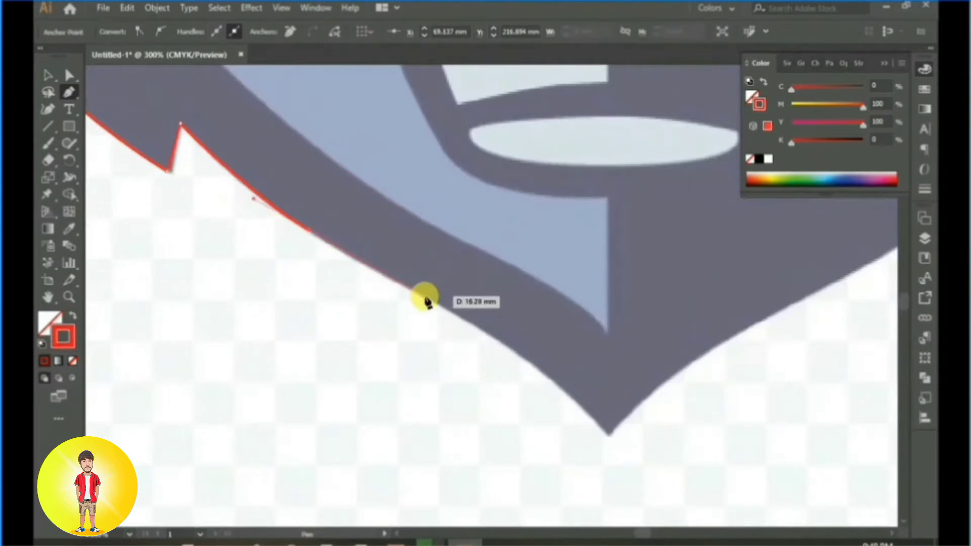
key("ctrl+z")
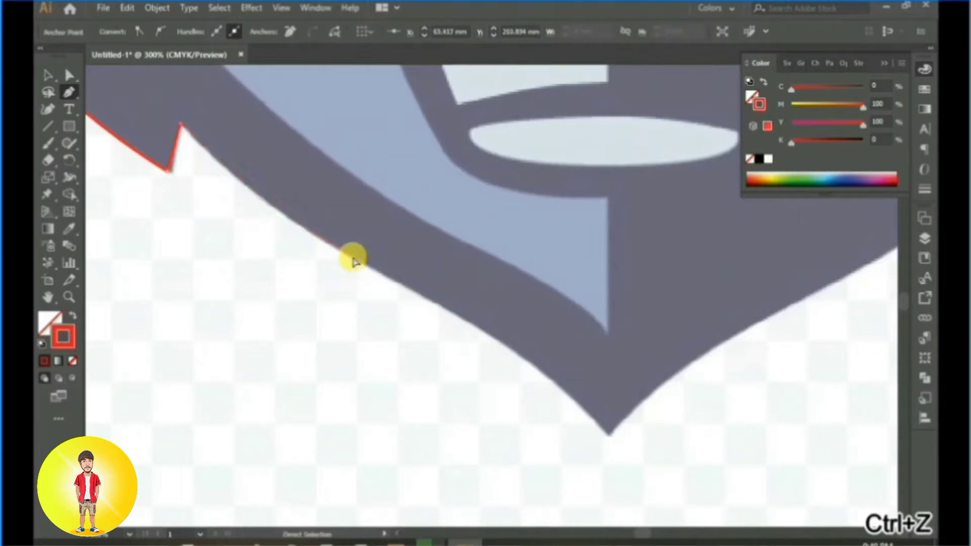
Step: Trace the left jaw from the fur notch with two curved segments ending at the chin tip
left_click_drag(363, 264, 470, 312)
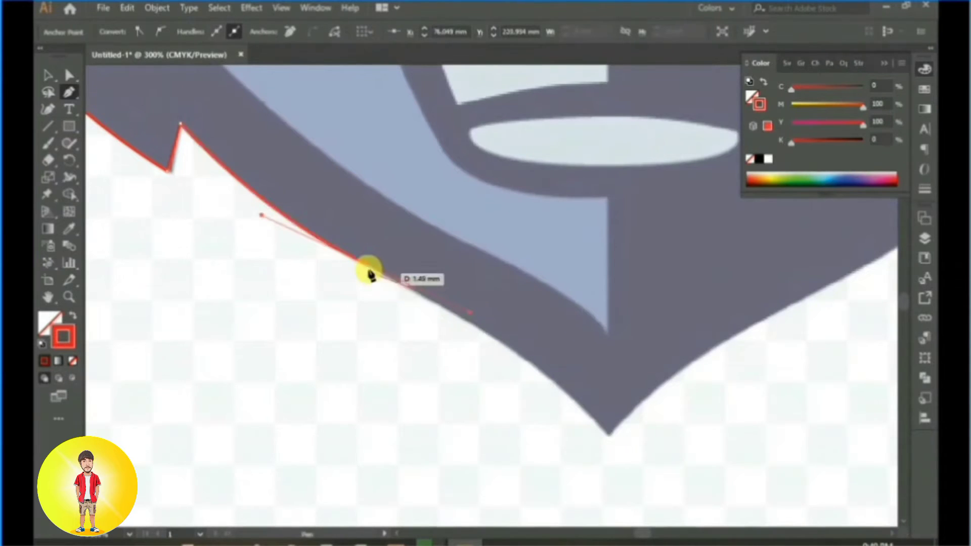
left_click(367, 268)
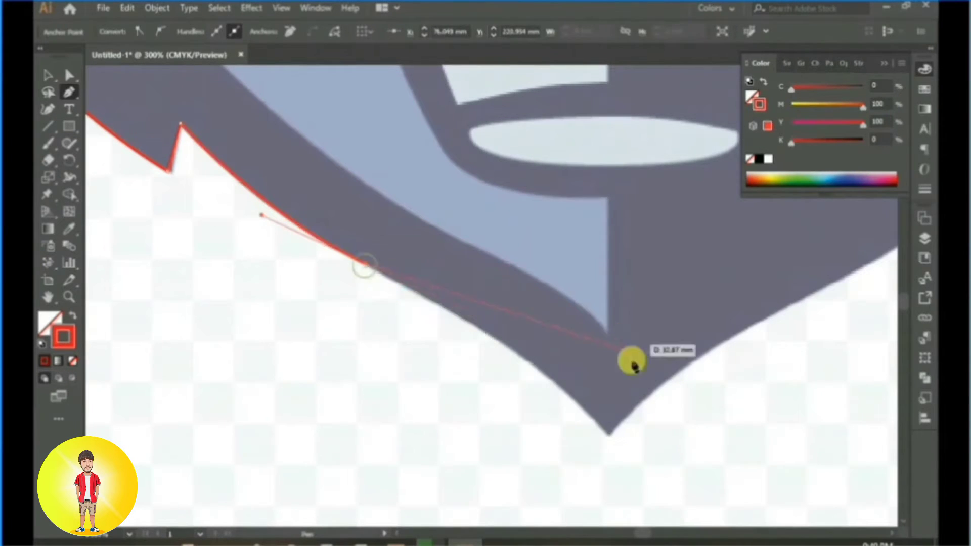
left_click_drag(608, 437, 627, 493)
left_click(607, 436)
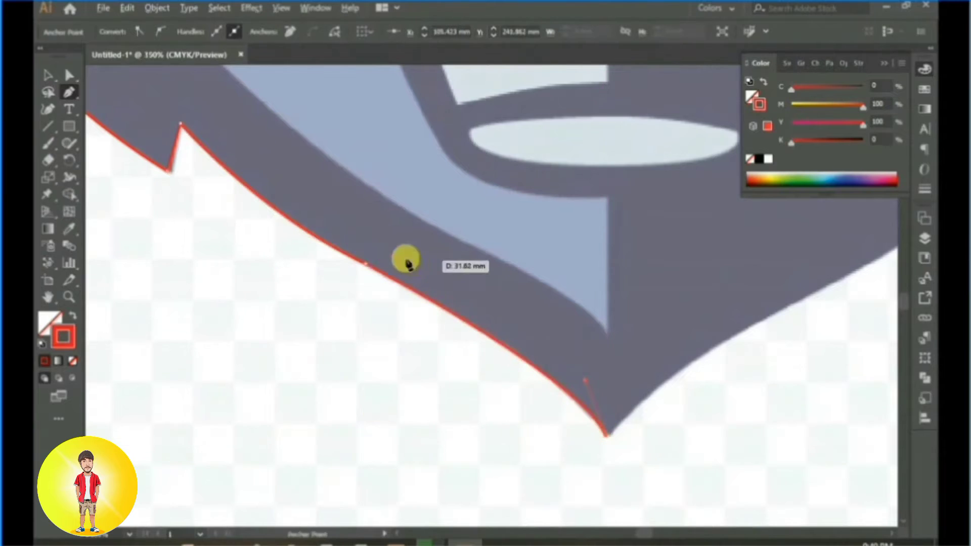
Step: Adjust the second fur tip's anchor point with Direct Selection to fit the reference edge
scroll(404, 265, "down", 2)
scroll(394, 273, "up", 3)
left_click(50, 76)
left_click(68, 76)
key("space")
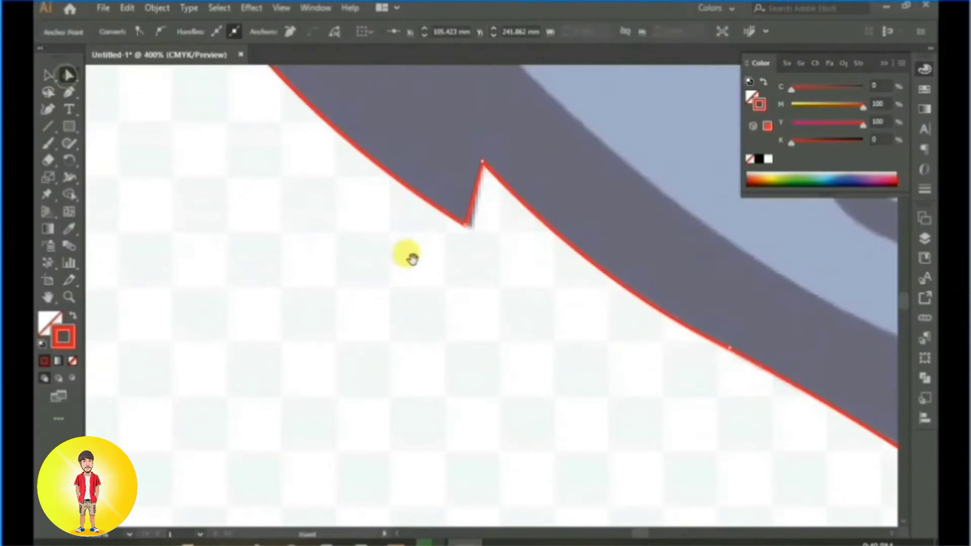
left_click_drag(412, 259, 377, 291)
left_click(284, 204)
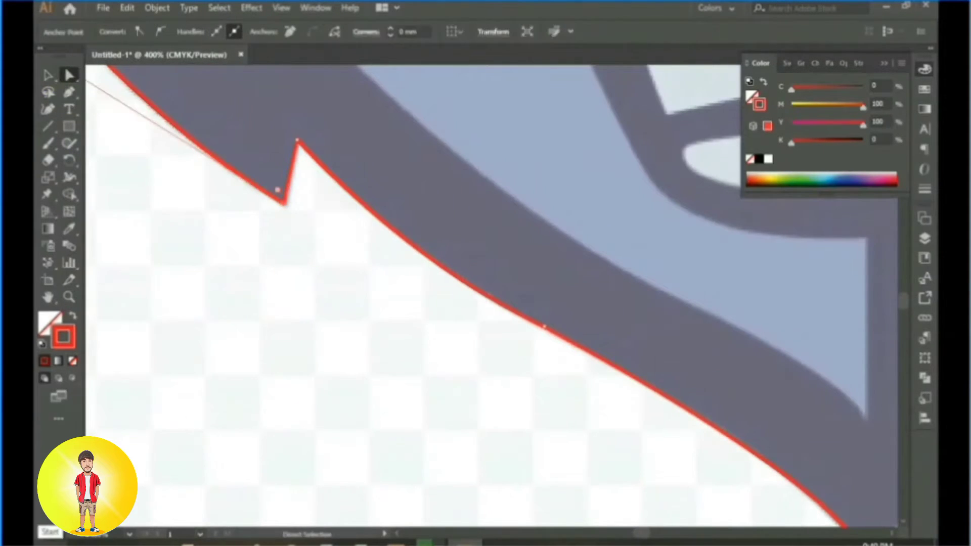
scroll(429, 216, "down", 3)
Step: Try to create a reflected copy of the traced left half outline
left_click(48, 76)
left_click_drag(498, 179, 450, 289)
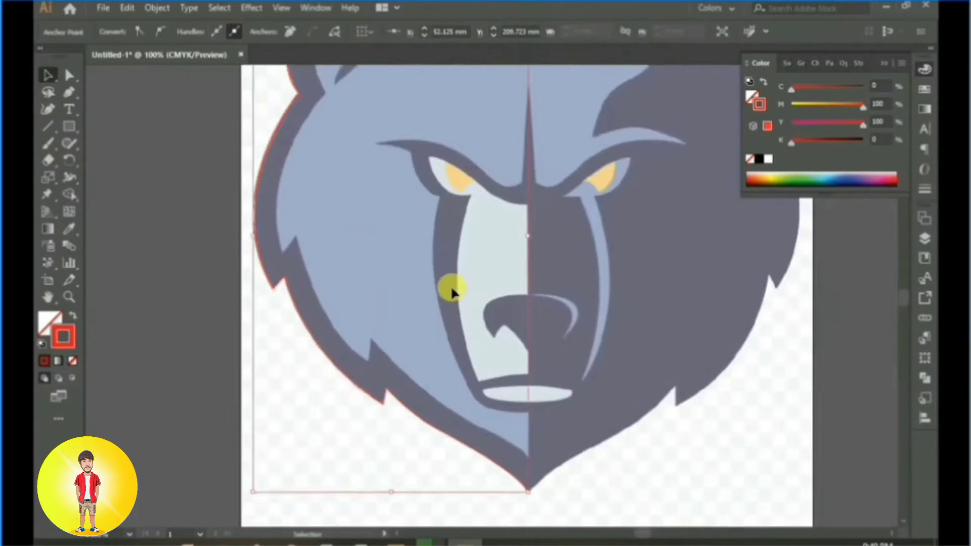
scroll(449, 283, "down", 1)
right_click(336, 167)
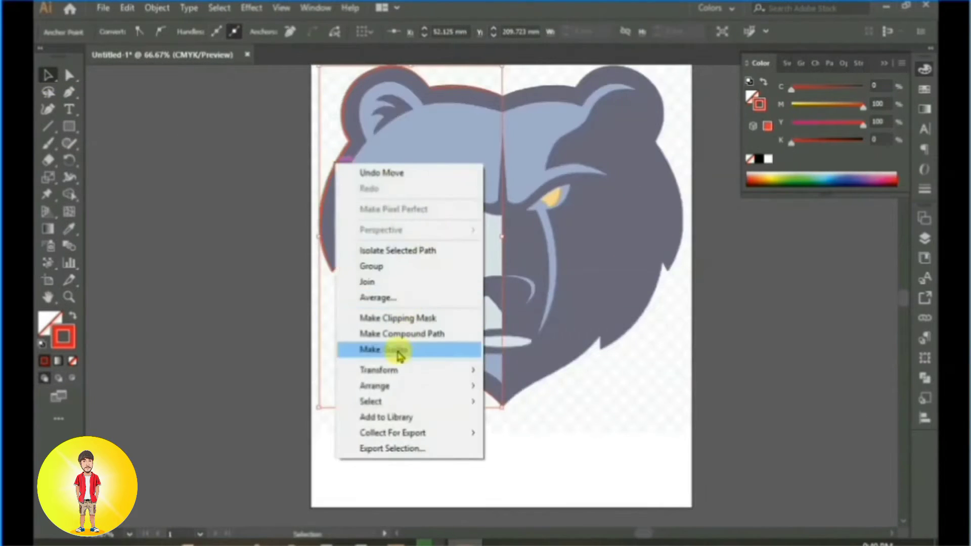
mouse_move(395, 390)
mouse_move(396, 371)
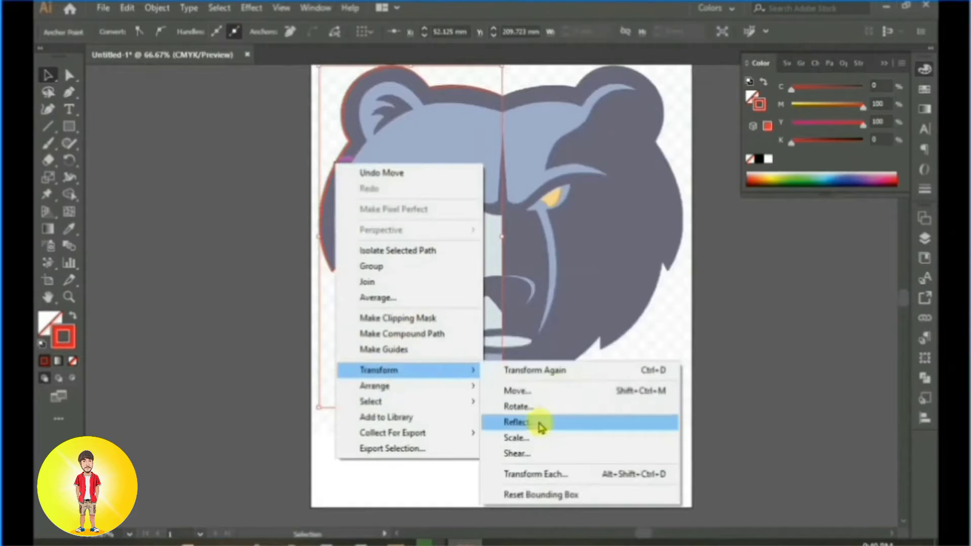
left_click(542, 424)
left_click(427, 364)
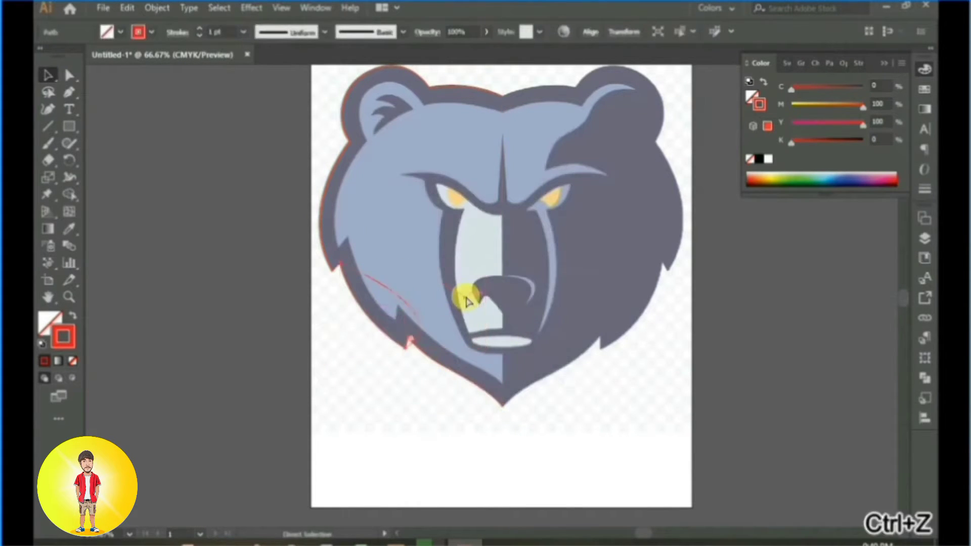
left_click(400, 286)
Step: Select the whole left half outline and create a copy of it reflected across the vertical axis
left_click_drag(245, 130, 325, 180)
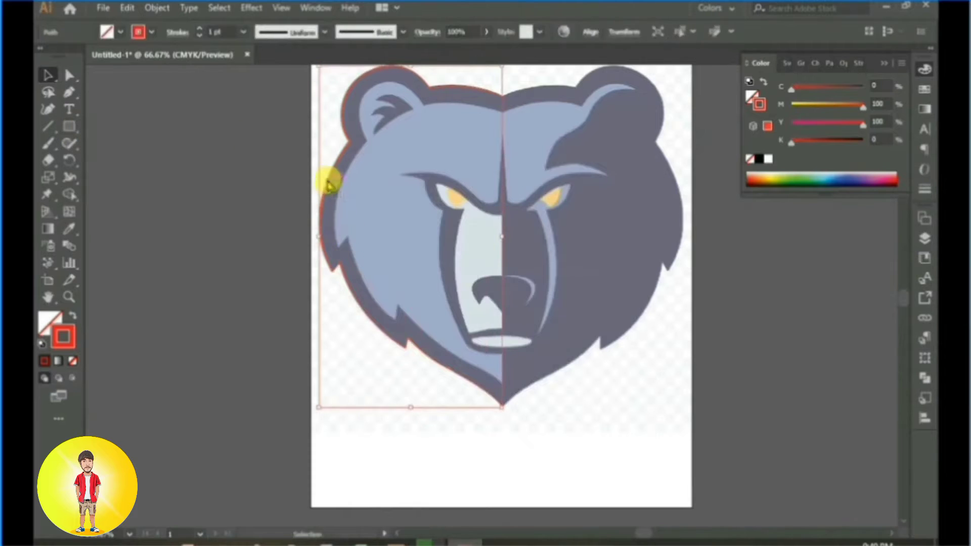
right_click(325, 180)
mouse_move(372, 386)
left_click(559, 438)
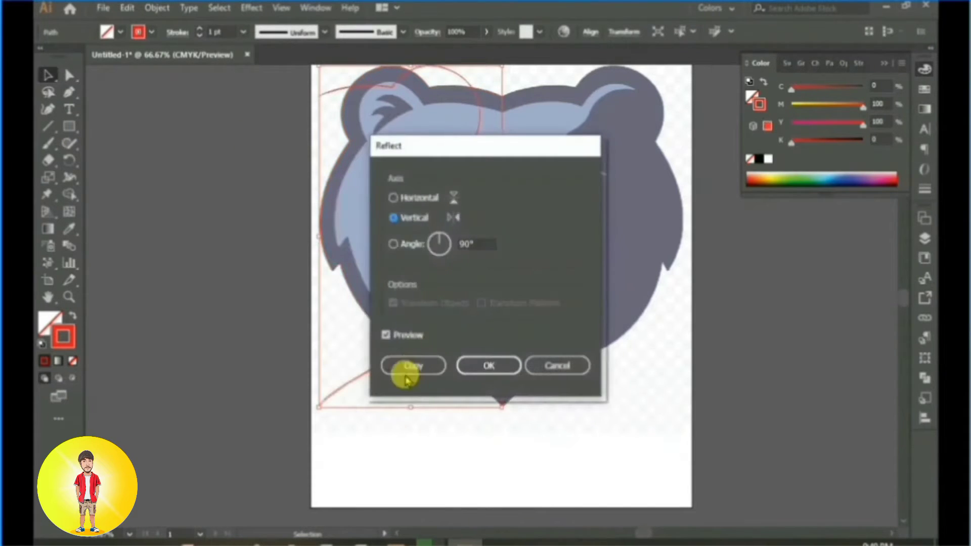
left_click(407, 373)
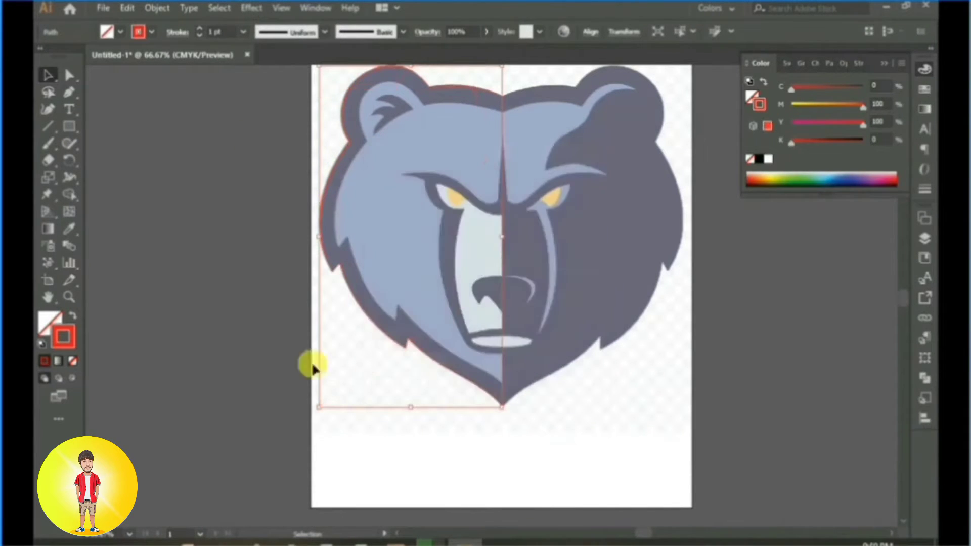
Step: Move the mirrored outline onto the right half of the bear's head and nudge it to line up at the chin
left_click(925, 238)
left_click_drag(445, 260, 632, 260)
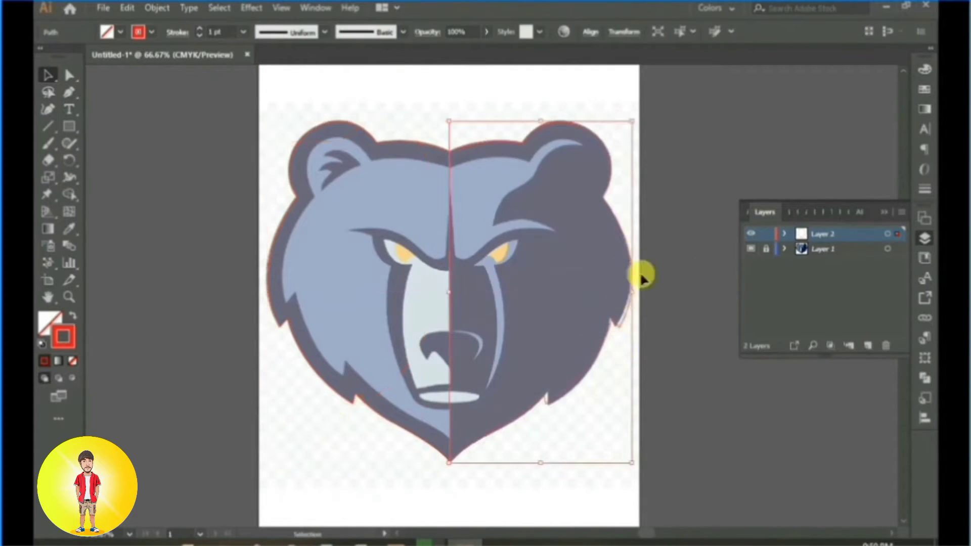
scroll(457, 363, "up", 3)
scroll(510, 347, "down", 6)
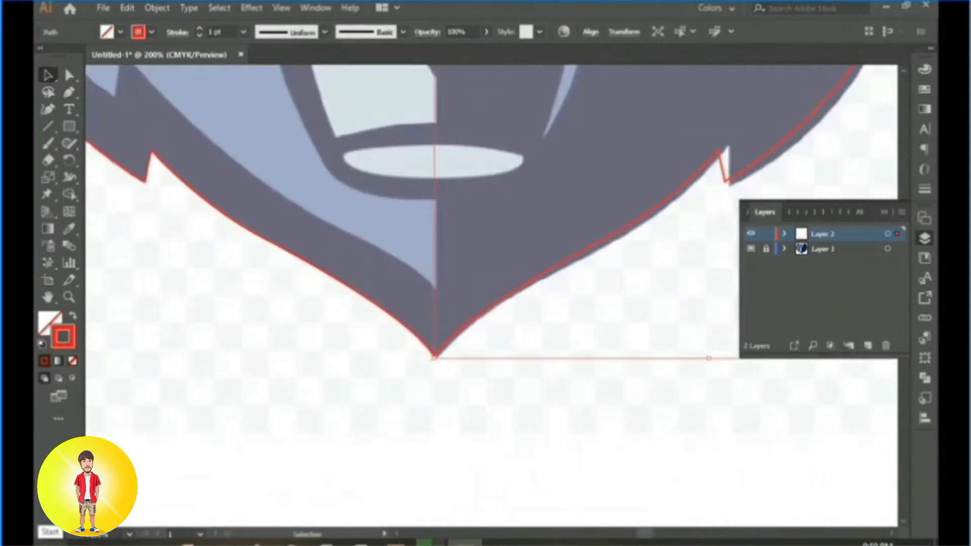
key("Down")
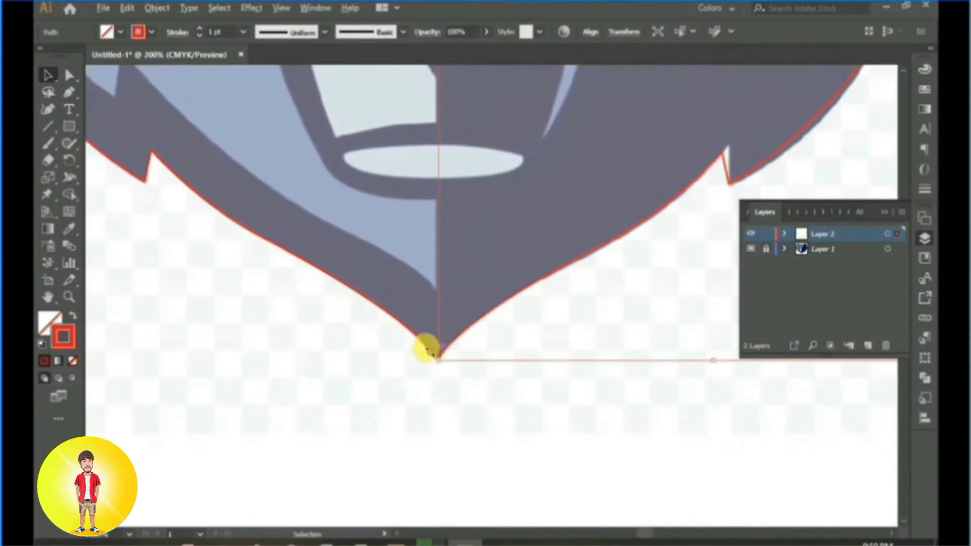
Step: Average the two end points at the chin on both axes and join them
scroll(427, 349, "up", 3)
left_click(69, 76)
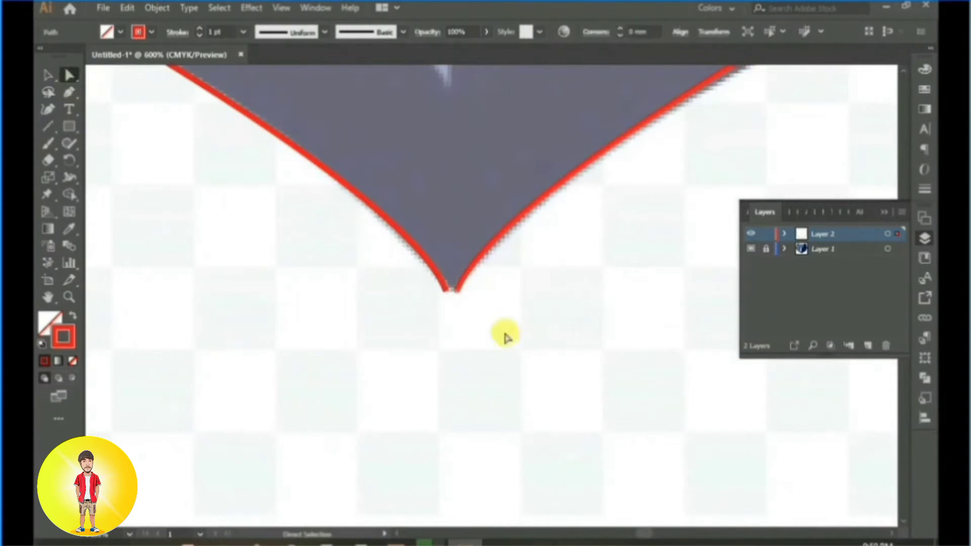
left_click_drag(505, 334, 412, 285)
right_click(450, 287)
left_click(515, 130)
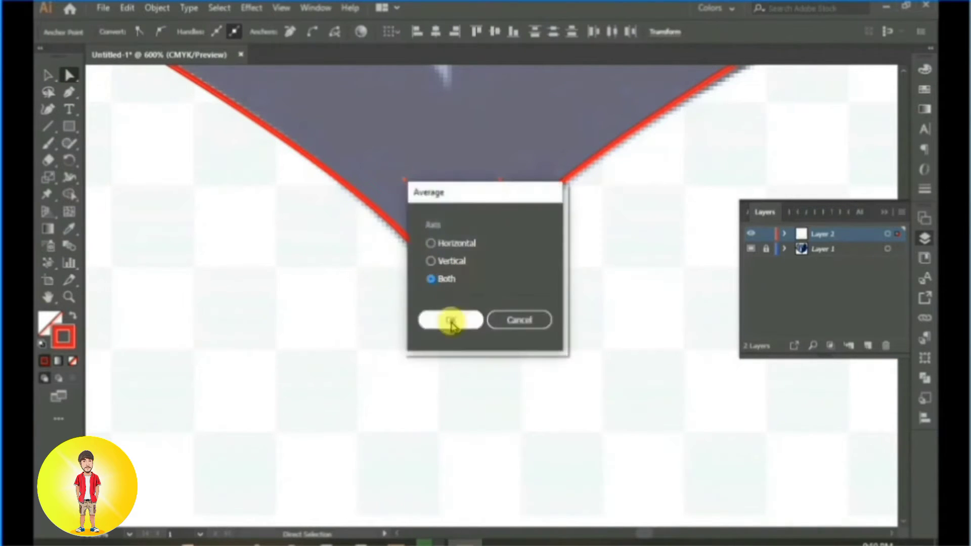
left_click(449, 320)
right_click(444, 278)
left_click(493, 101)
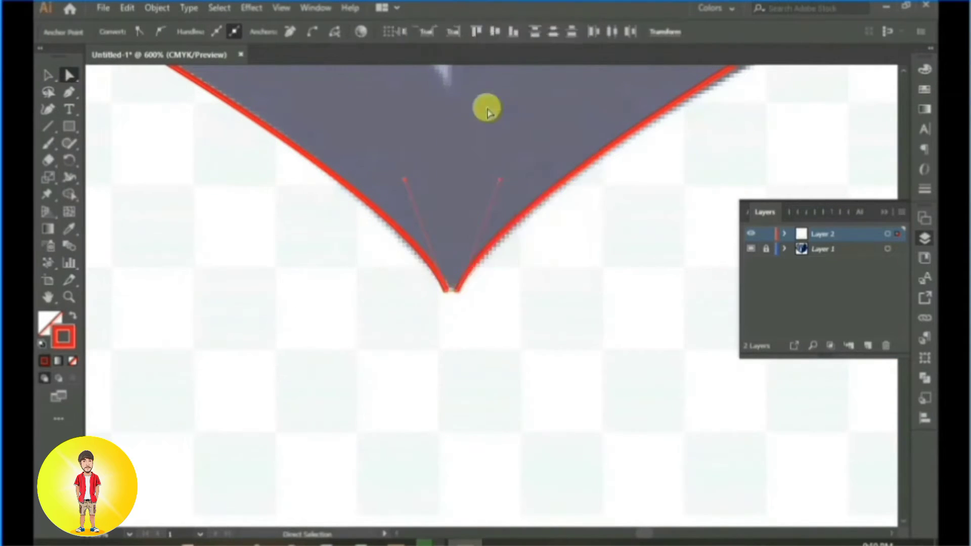
Step: Average the two end points at the top centre of the head on both axes and join them
scroll(494, 166, "down", 4)
left_click_drag(502, 153, 494, 322)
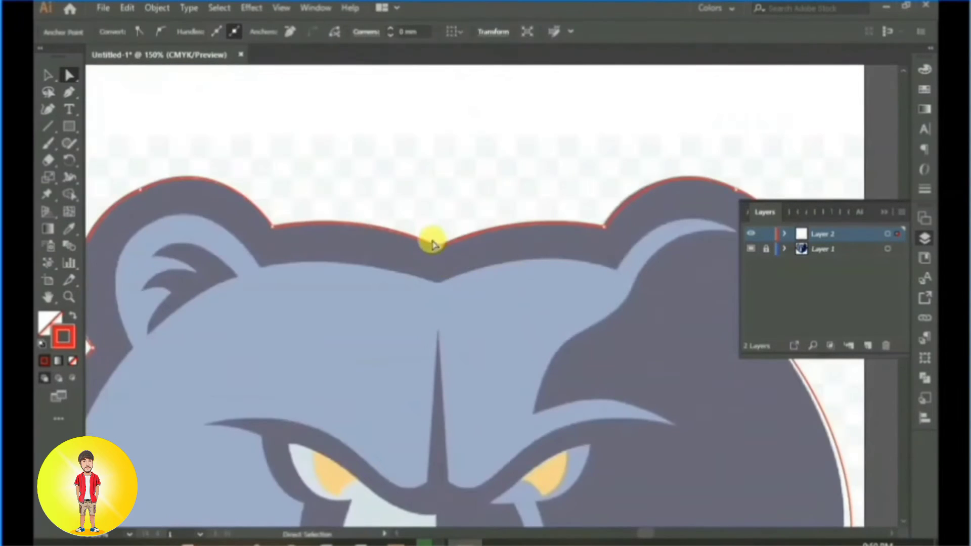
scroll(433, 238, "up", 3)
right_click(445, 279)
left_click(515, 344)
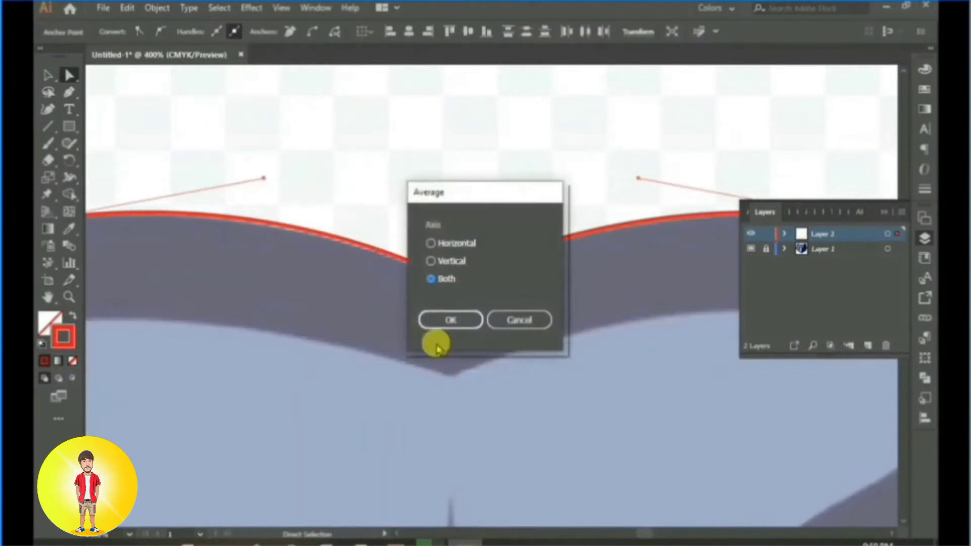
left_click(440, 341)
right_click(456, 281)
left_click(522, 349)
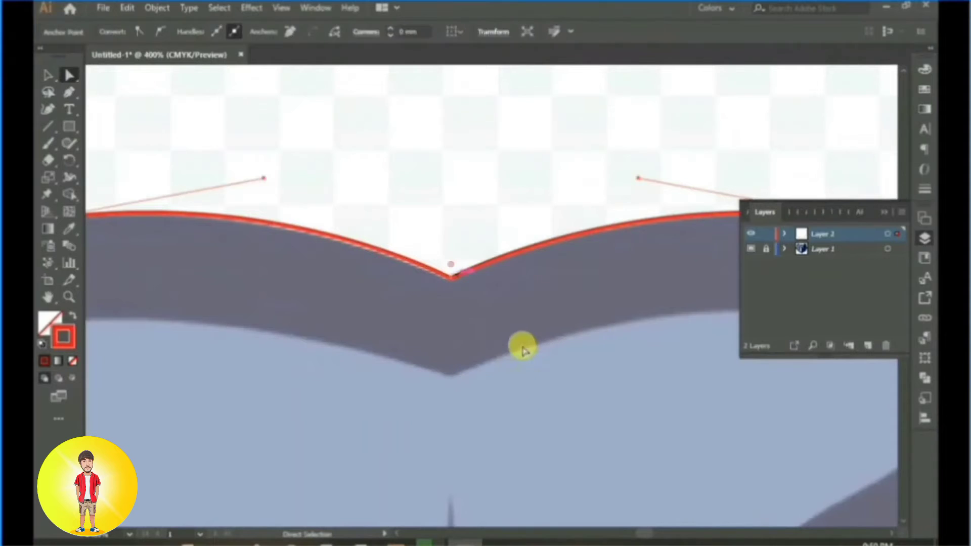
scroll(556, 289, "down", 4)
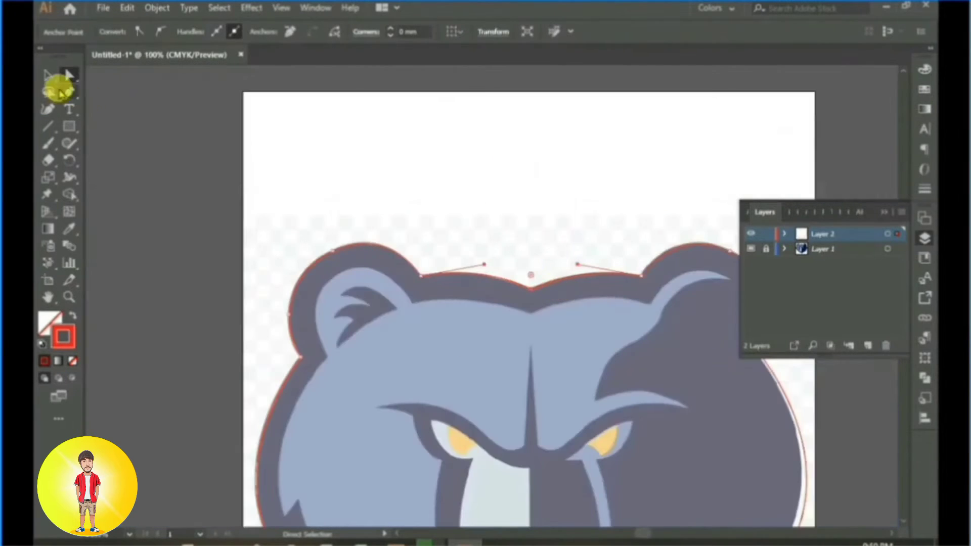
Step: Move the two corner points of the upper right cheek tuft onto the reference with the Curvature tool
left_click_drag(521, 361, 252, 193)
scroll(562, 347, "up", 3)
left_click_drag(490, 460, 540, 354)
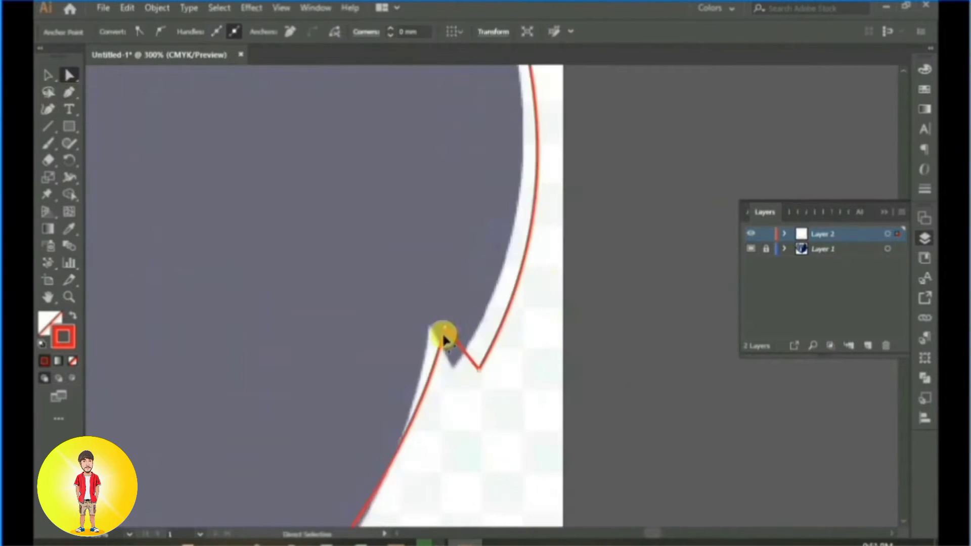
left_click(444, 338)
key("ctrl+z")
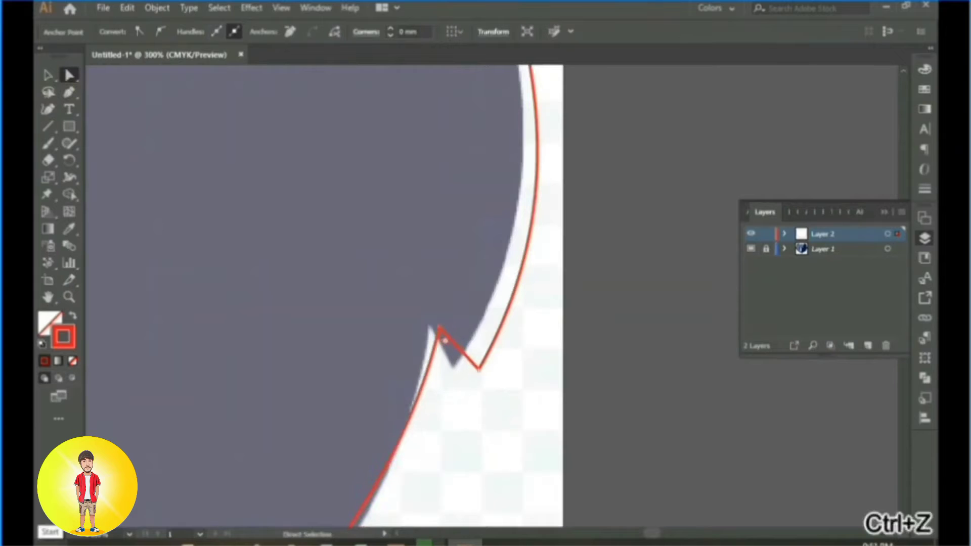
left_click(50, 107)
left_click_drag(461, 328, 434, 316)
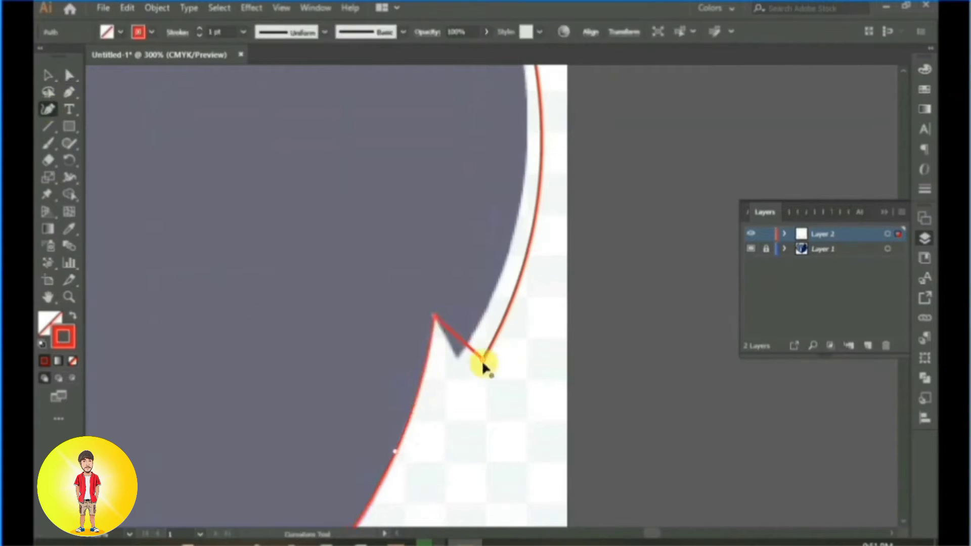
left_click_drag(482, 360, 456, 354)
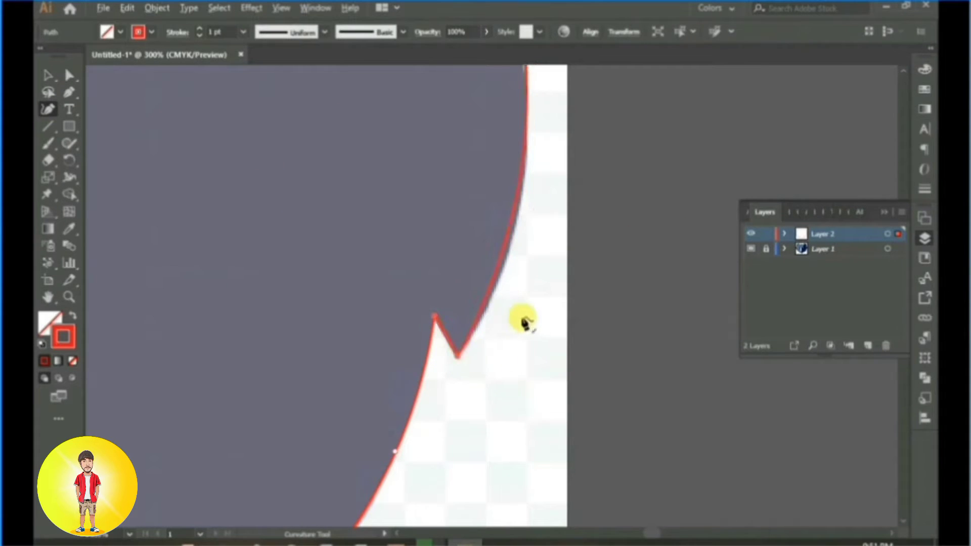
Step: Adjust the outline's curve points between the right ear and the upper right cheek tuft to follow the reference edge
key("ctrl+minus")
key("ctrl+minus")
left_click_drag(525, 286, 527, 396)
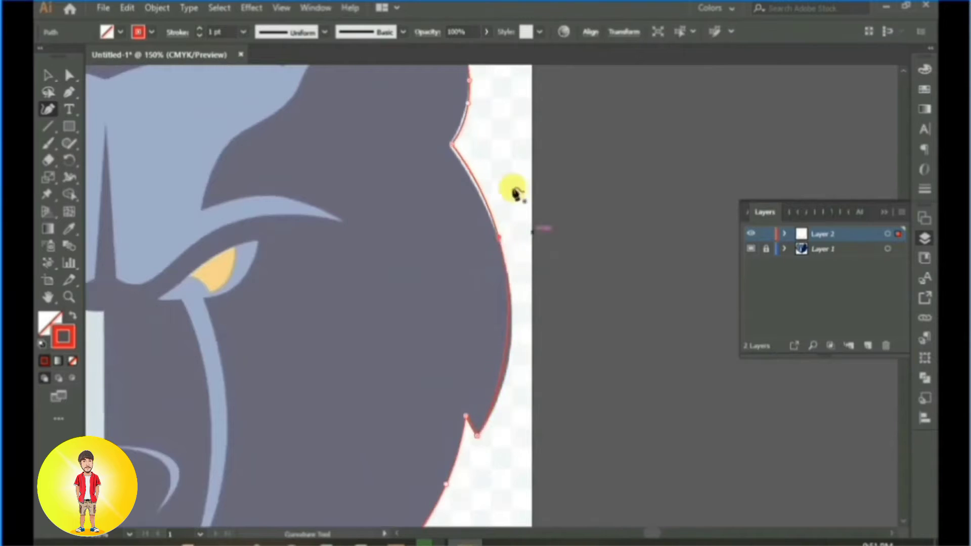
key("ctrl+plus")
key("ctrl+plus")
left_click_drag(500, 289, 497, 297)
left_click_drag(534, 209, 528, 222)
left_click_drag(574, 172, 629, 108)
left_click_drag(638, 445, 595, 83)
left_click_drag(616, 296, 624, 301)
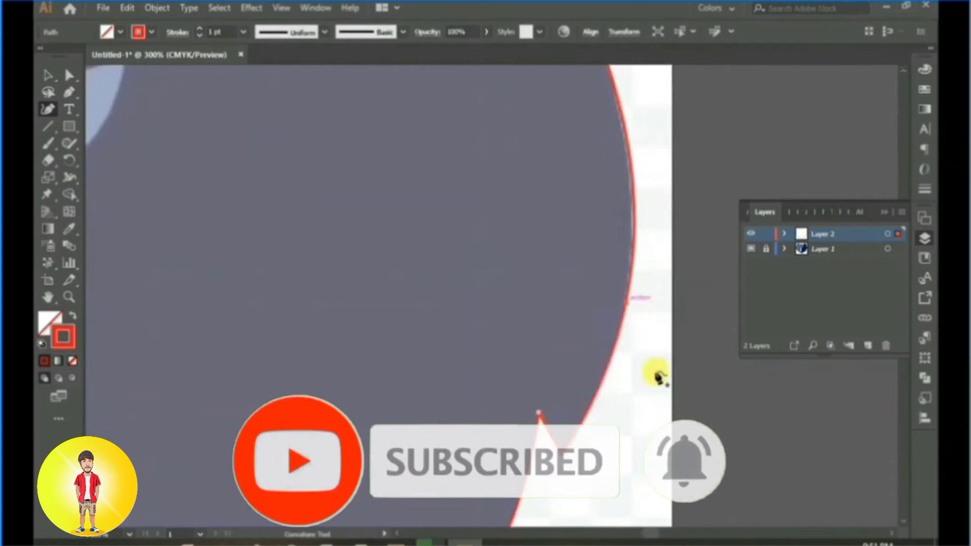
Step: Align the corners of the lower right tuft and the jaw curve down to the chin with the reference
left_click_drag(624, 431, 739, 103)
left_click_drag(630, 313, 737, 223)
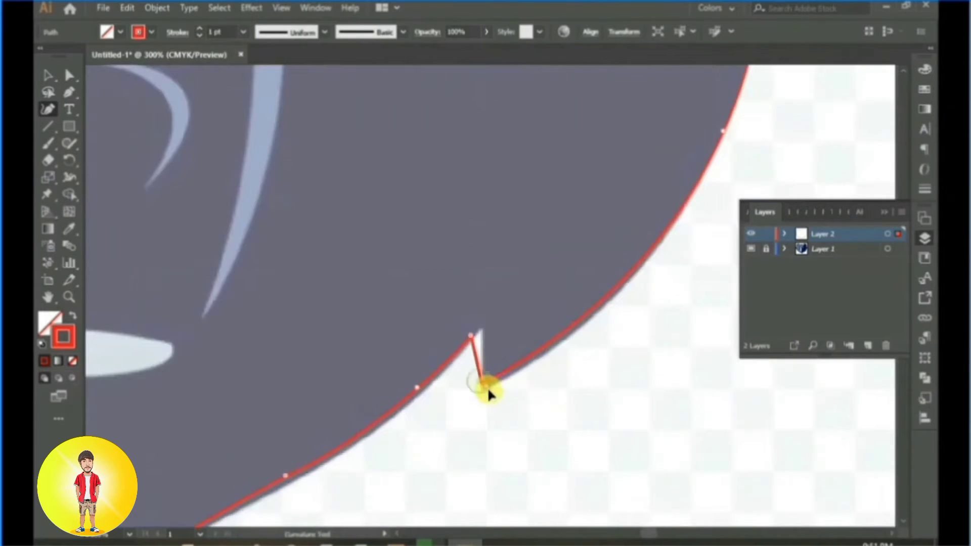
left_click_drag(483, 329, 484, 329)
left_click_drag(533, 440, 586, 366)
left_click_drag(474, 328, 468, 323)
left_click_drag(469, 393, 592, 243)
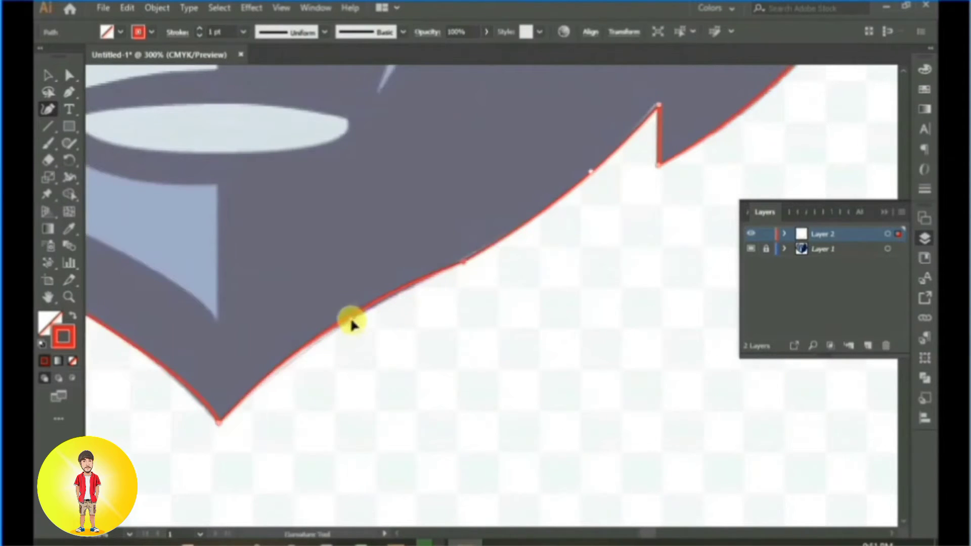
left_click_drag(352, 321, 351, 320)
Step: Curve the straight segment between the left ear and top centre along the head's edge, then give the outline a blue fill without stroke
scroll(515, 283, "down", 1)
left_click_drag(262, 139, 416, 282)
scroll(430, 255, "down", 3)
left_click_drag(537, 158, 540, 297)
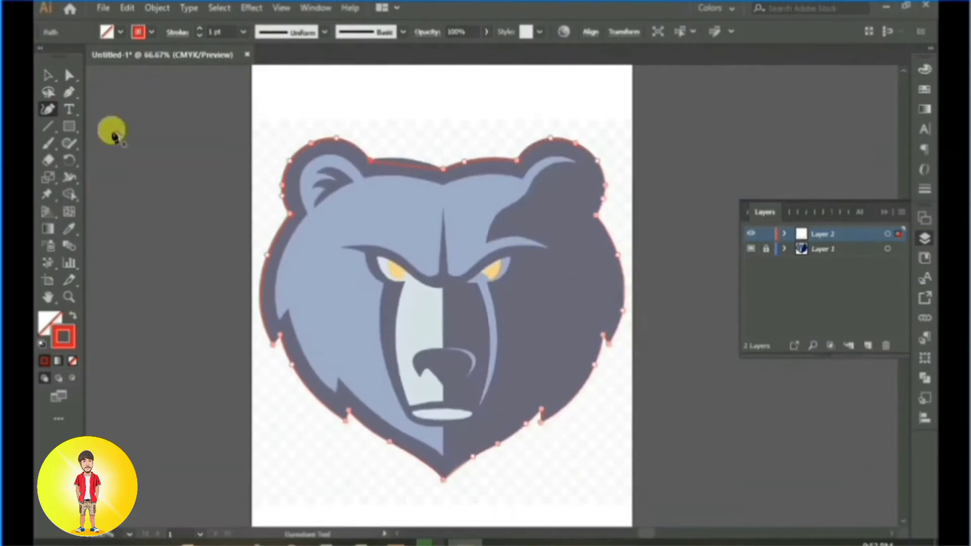
scroll(404, 145, "up", 5)
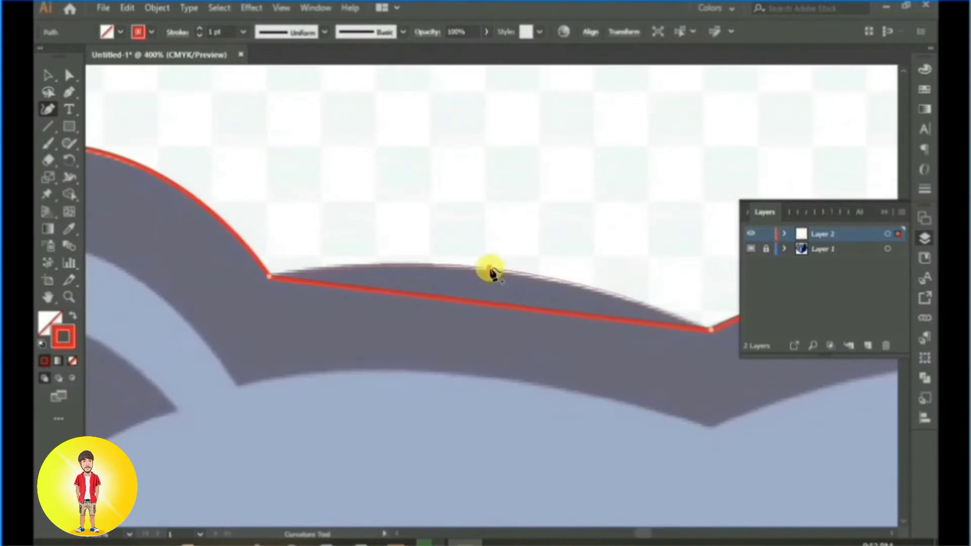
scroll(489, 288, "down", 5)
left_click(48, 76)
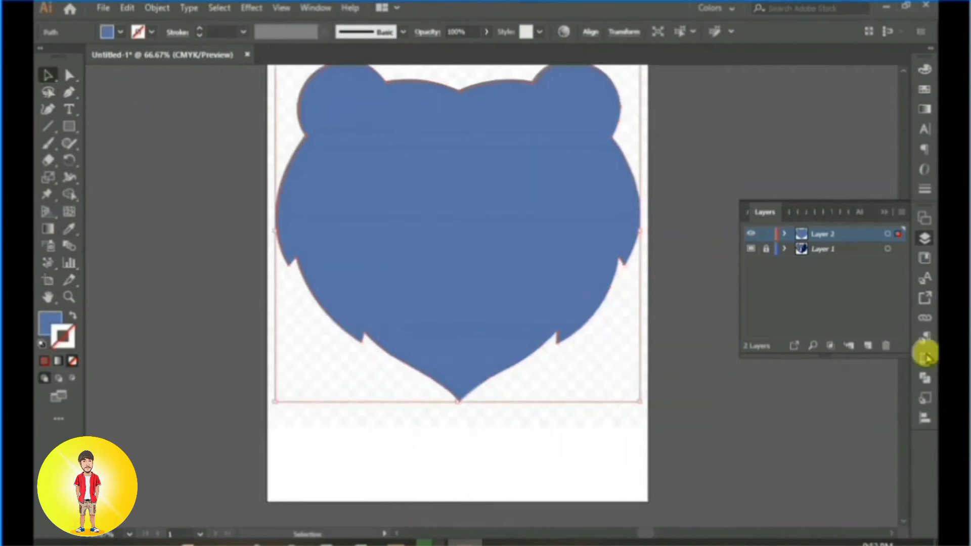
Step: Add a new layer above the blue head shape, then lock and hide Layer 2
left_click(869, 347)
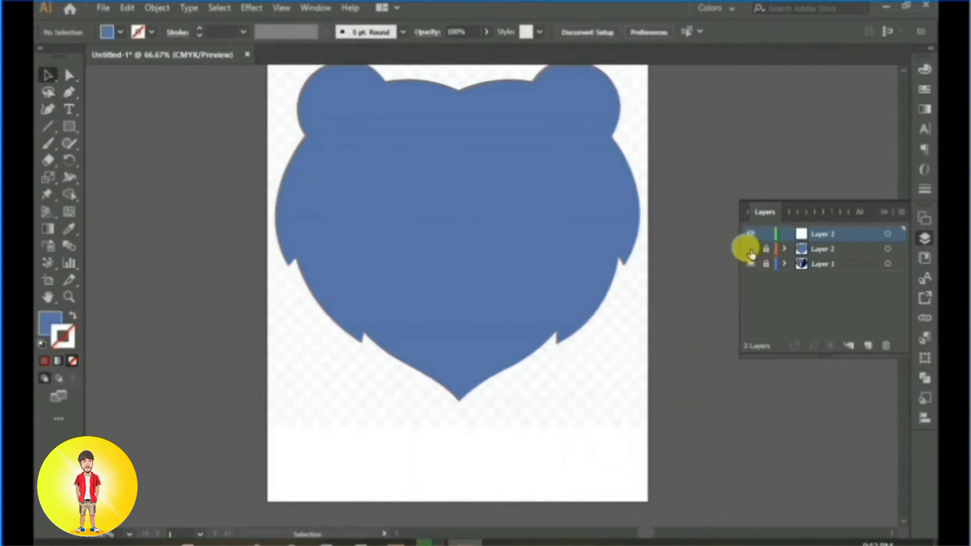
left_click(750, 248)
Step: Start a Pen path at the light blue face area's chin tip with one curved segment up the left jaw, and remove its fill
scroll(455, 227, "up", 2)
scroll(457, 280, "up", 4)
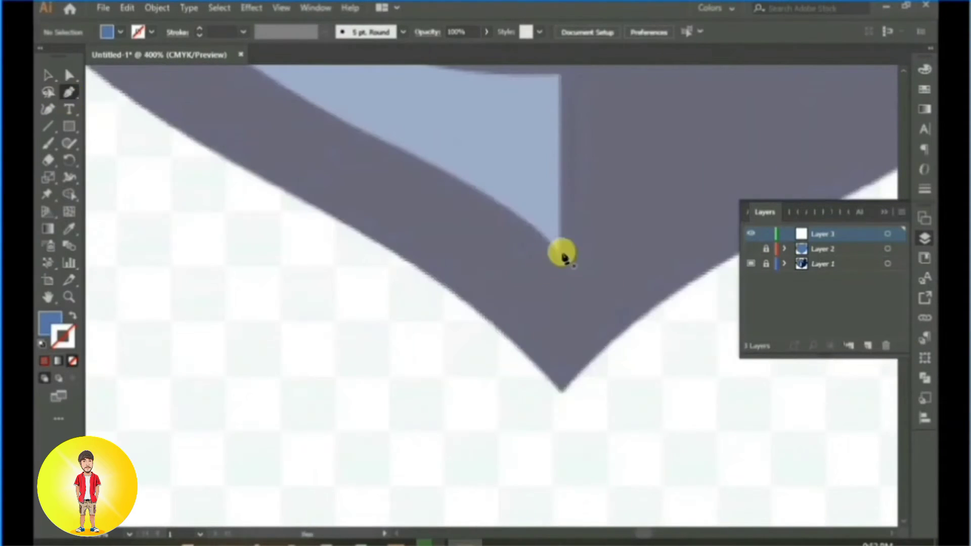
left_click(561, 256)
left_click_drag(430, 187, 571, 256)
left_click_drag(520, 209, 405, 175)
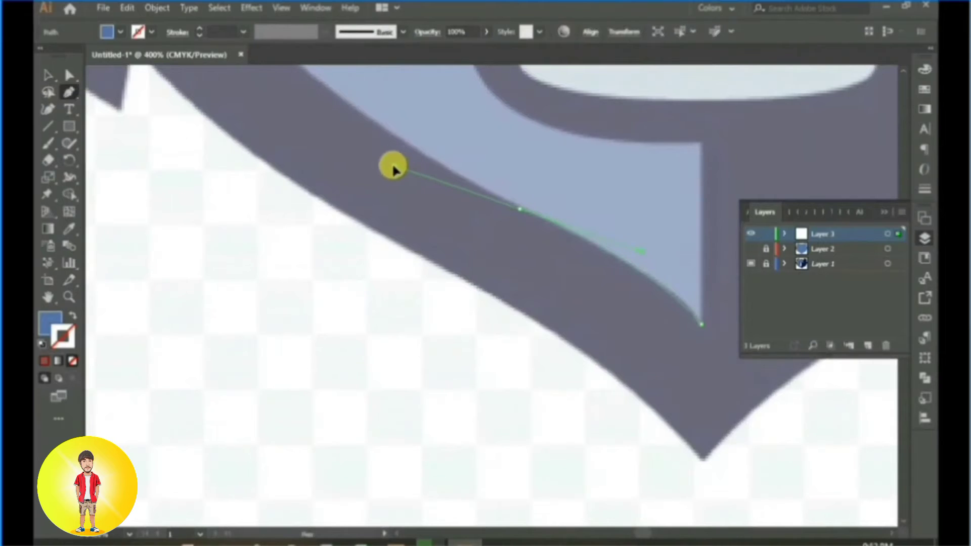
left_click(520, 209)
left_click(73, 361)
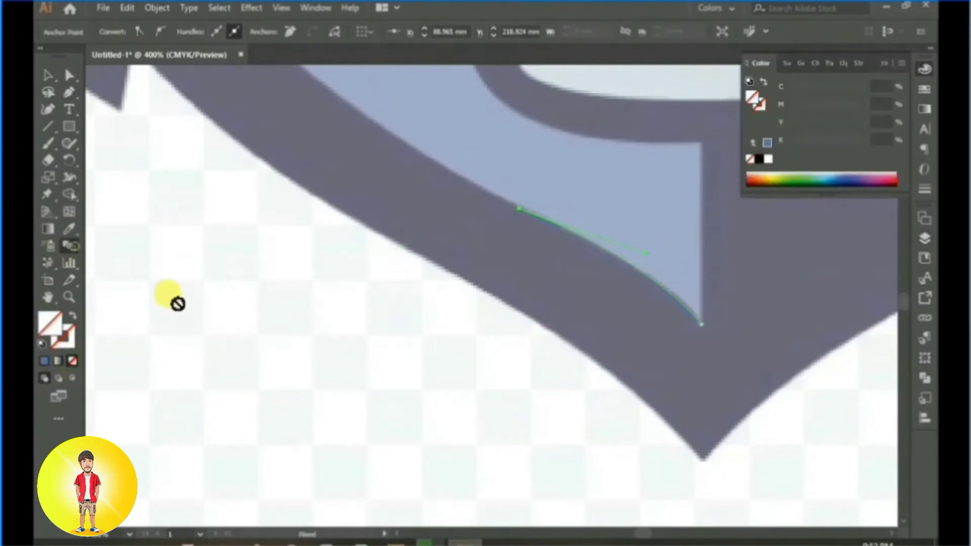
Step: Continue the Pen path along the light blue area's lower left edge and around the lower tuft's two corners
left_click_drag(407, 163, 441, 257)
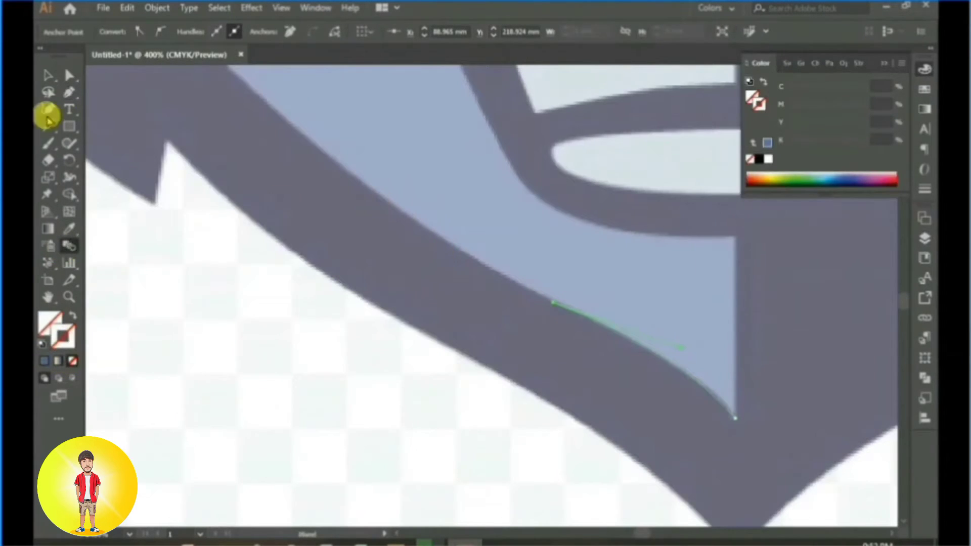
scroll(382, 249, "down", 3)
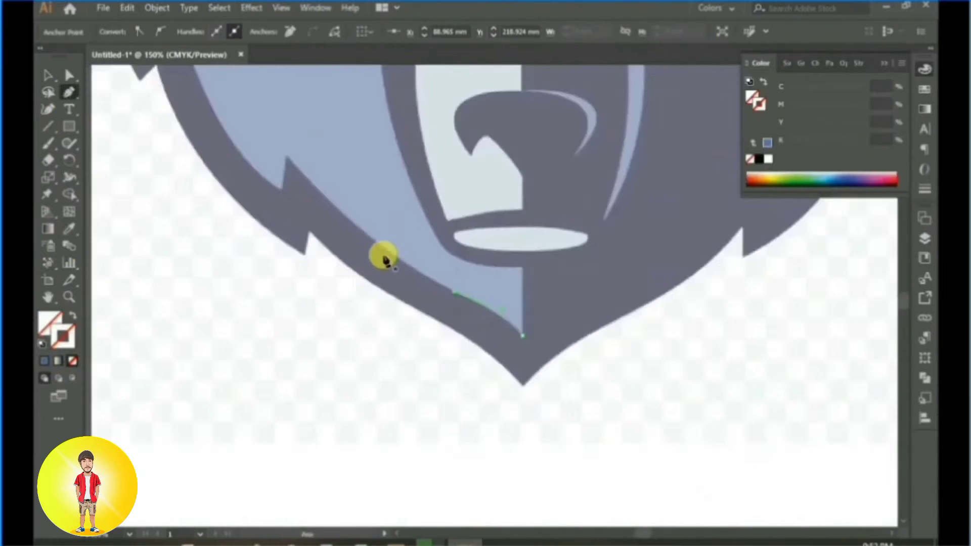
scroll(336, 248, "up", 1)
left_click(346, 246)
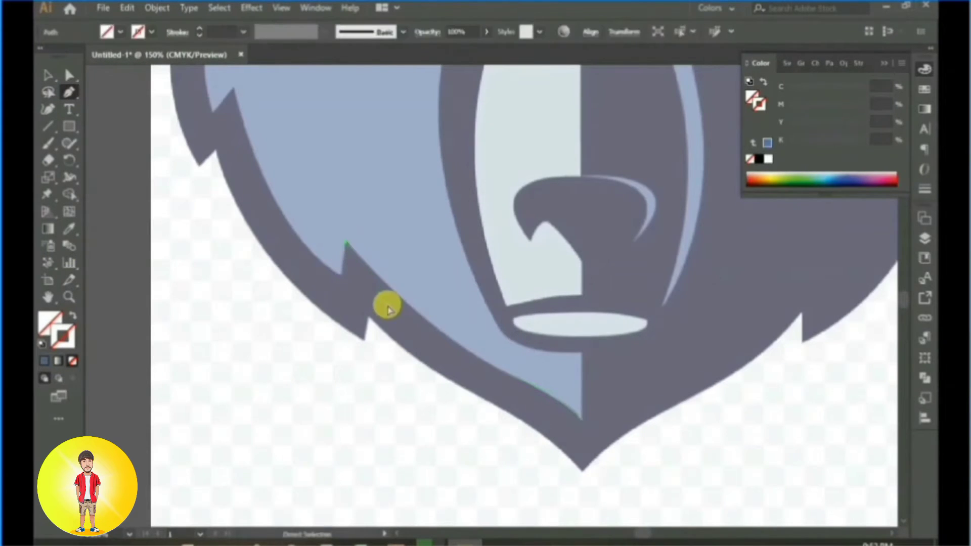
key("ctrl+z")
left_click(513, 377)
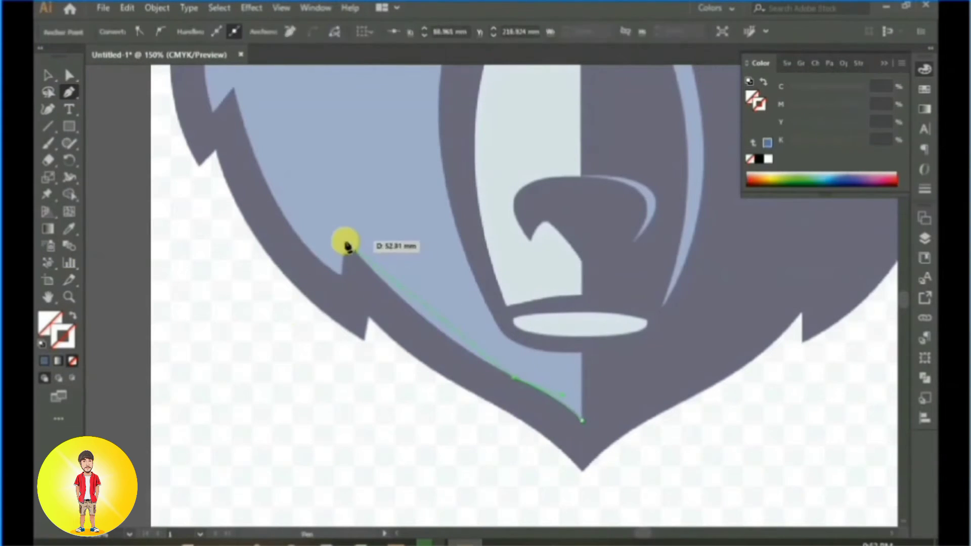
left_click(416, 326)
left_click(346, 242)
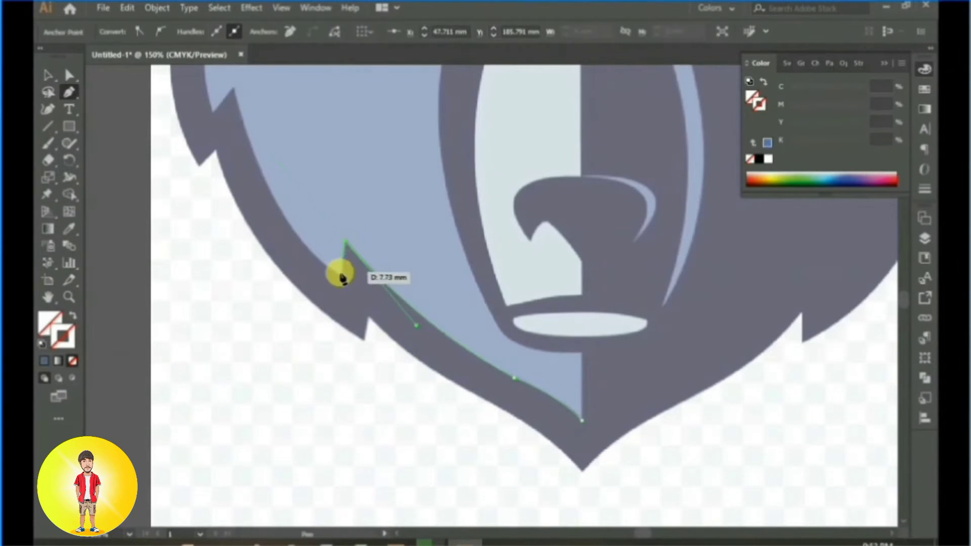
left_click(342, 277)
left_click_drag(342, 273, 405, 326)
Step: Trace the light blue area's left cheek edge up to the upper tuft and around its two corners
scroll(343, 340, "up", 3)
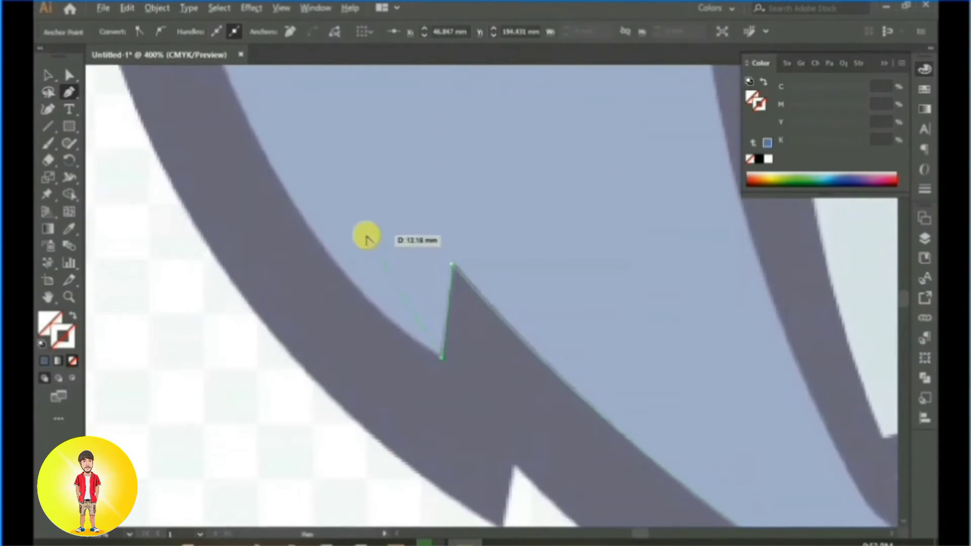
scroll(366, 237, "down", 2)
left_click_drag(410, 273, 511, 443)
scroll(370, 233, "down", 1)
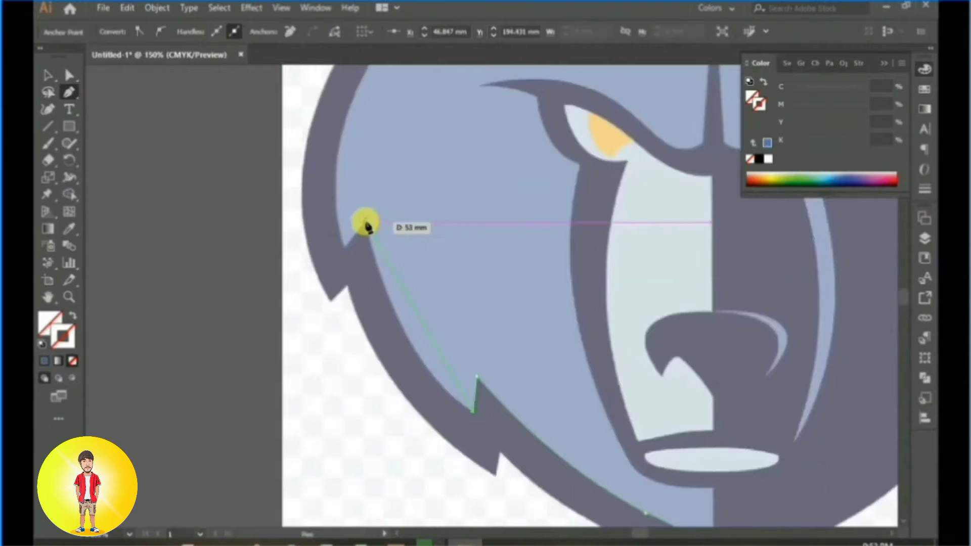
left_click_drag(368, 227, 350, 186)
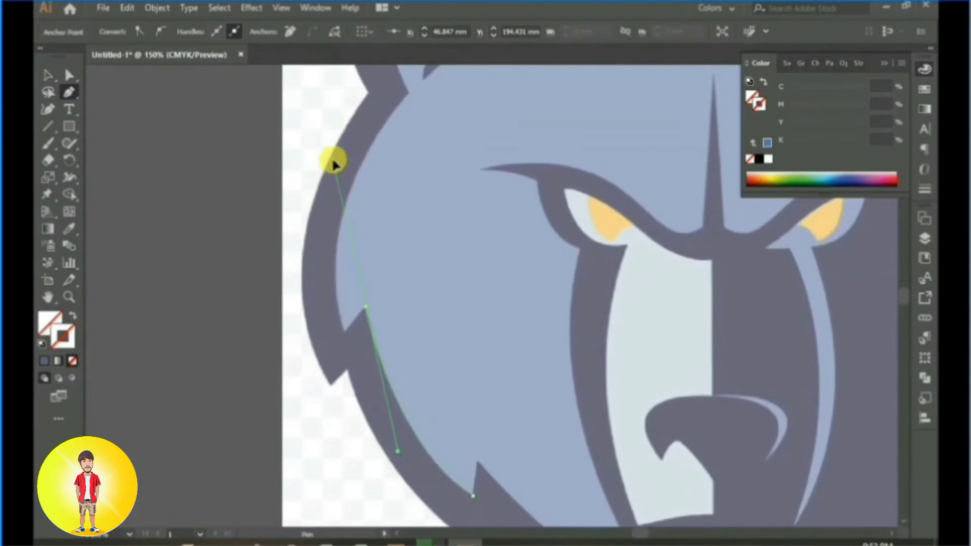
left_click(366, 307)
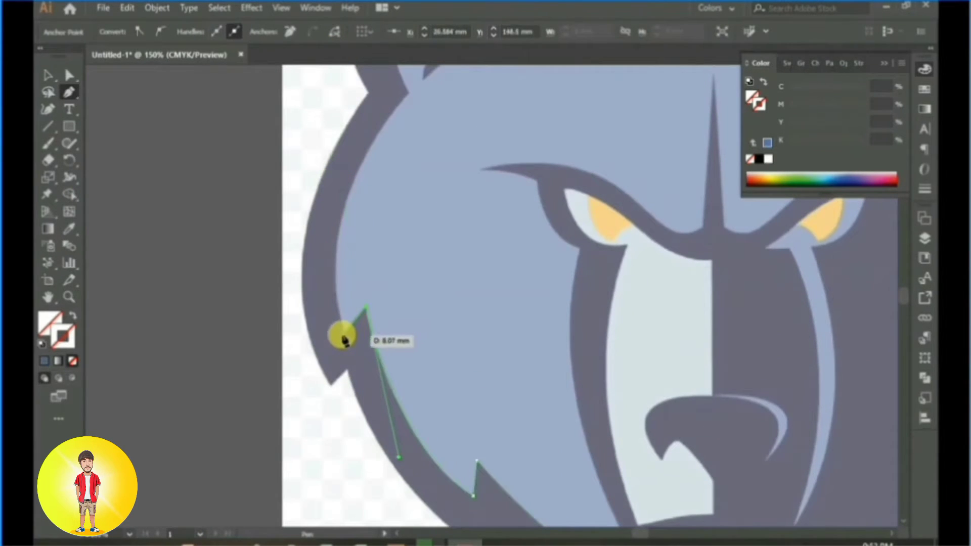
left_click(345, 332)
Step: Trace the light blue edge from the upper tuft to the ear's base and around the inner left ear to the forehead
left_click_drag(419, 195, 365, 296)
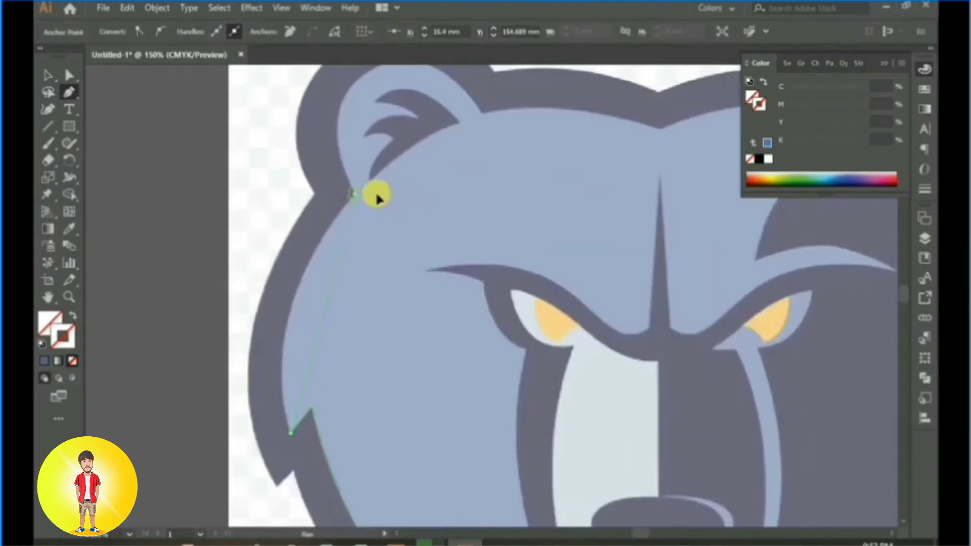
left_click_drag(377, 198, 463, 74)
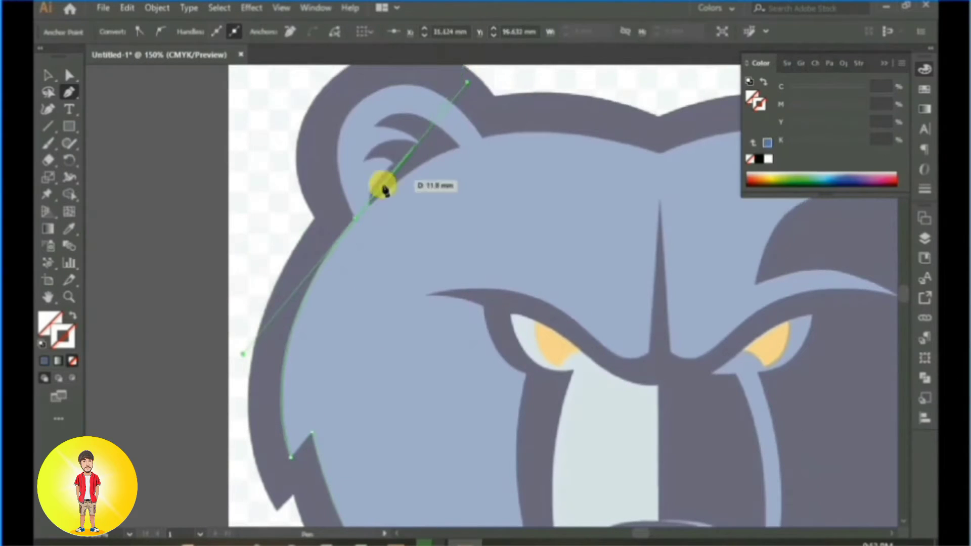
left_click(354, 216)
scroll(369, 208, "up", 5)
left_click_drag(364, 219, 428, 186)
left_click(474, 262)
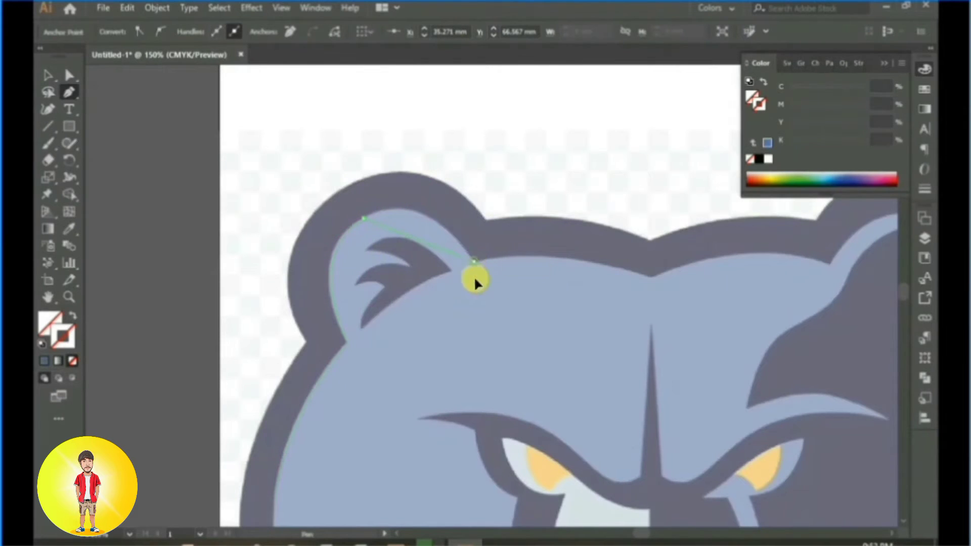
left_click_drag(525, 343, 528, 343)
left_click(474, 262)
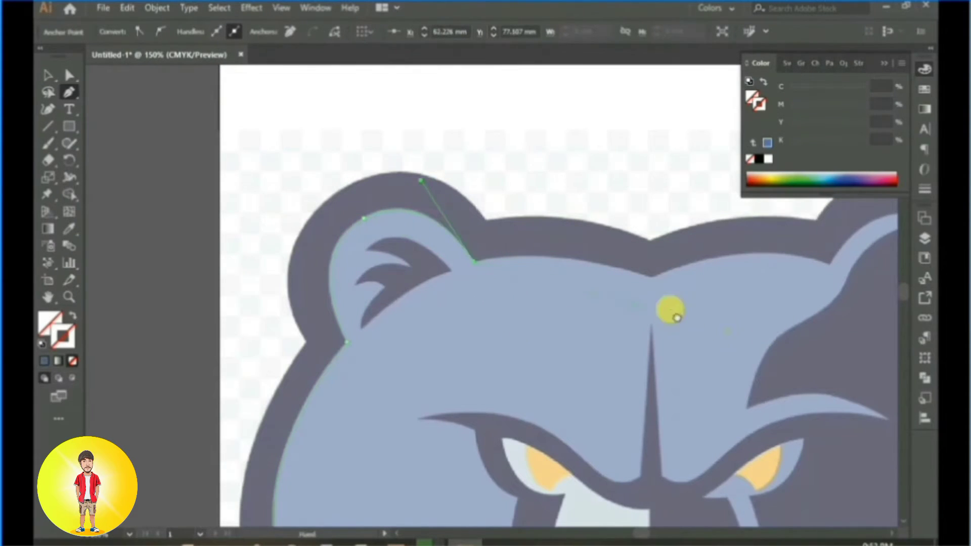
Step: Trace the forehead edge to the top centre and close the path with rough straight segments outside the head's left half
left_click_drag(670, 310, 533, 120)
key("ctrl+0")
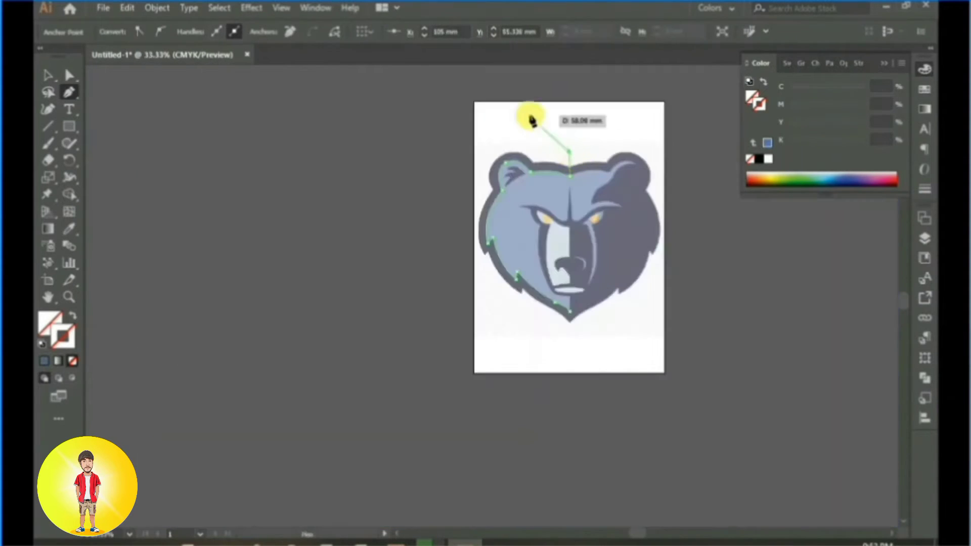
left_click(523, 120)
left_click(486, 132)
left_click(460, 165)
left_click(444, 234)
left_click(470, 284)
left_click(498, 311)
left_click(538, 326)
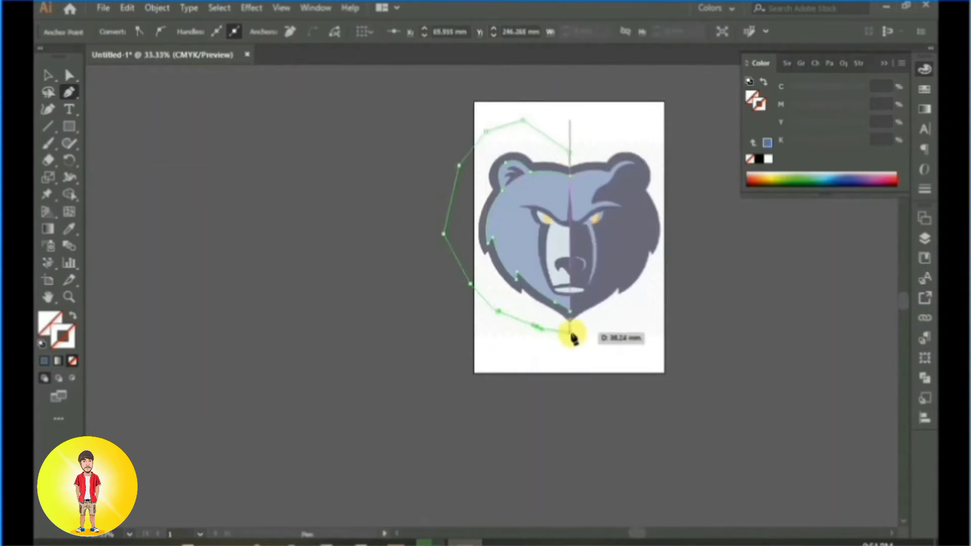
left_click_drag(571, 320, 571, 318)
Step: Select the closed Pen shape and fill it with the dark navy sampled from the reference bear
left_click(47, 79)
scroll(478, 293, "up", 2)
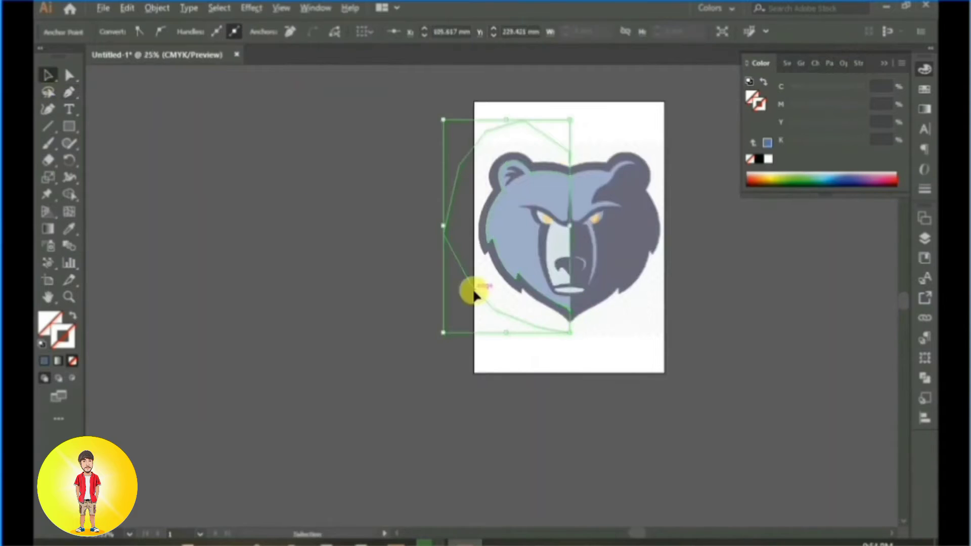
left_click_drag(639, 243, 449, 315)
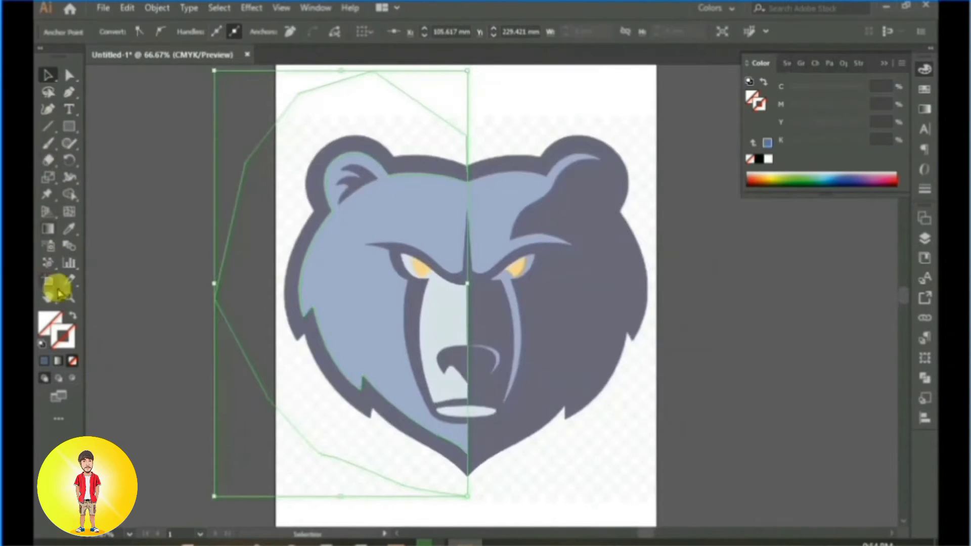
left_click(68, 237)
left_click(564, 277)
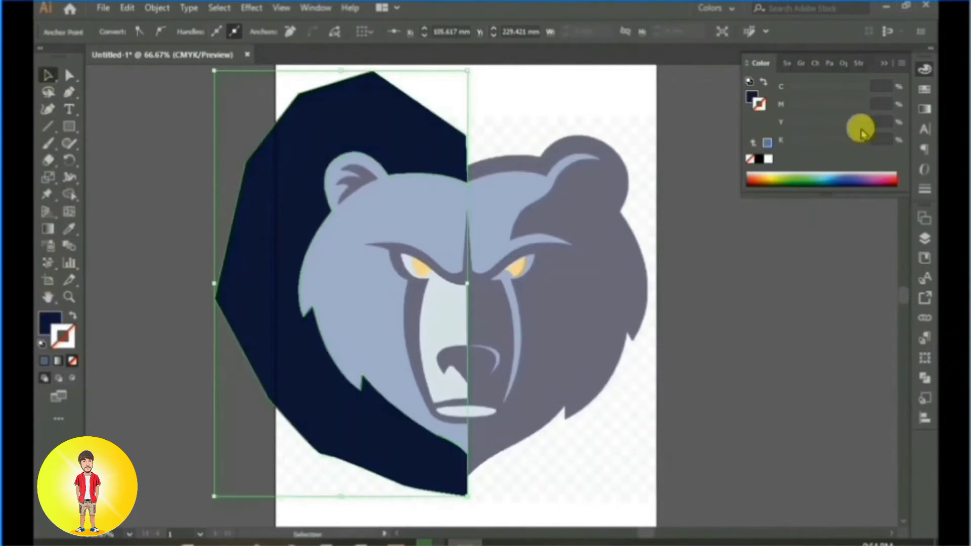
Step: Unlock and show Layer 2, and select the blue head shape together with the dark navy shape
left_click(925, 239)
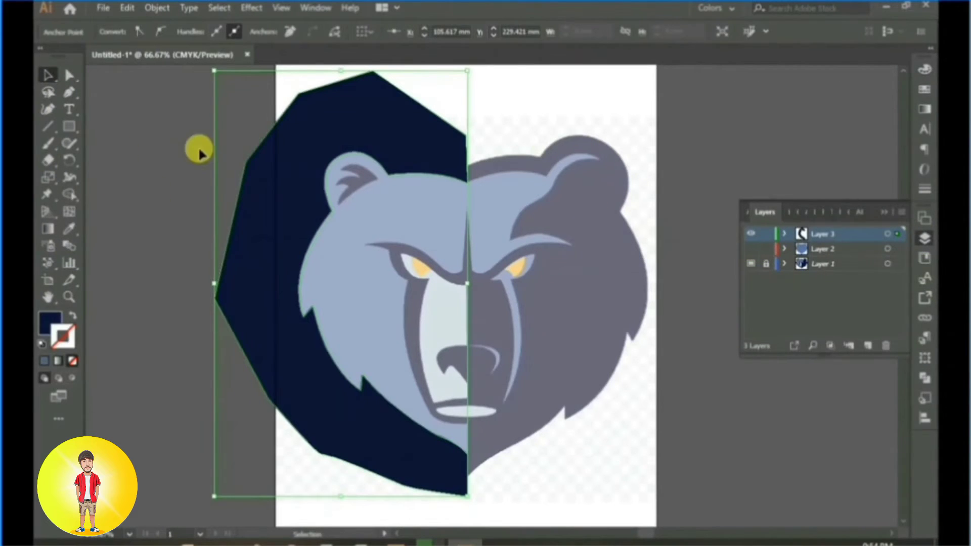
left_click(752, 249)
left_click(461, 298, "shift")
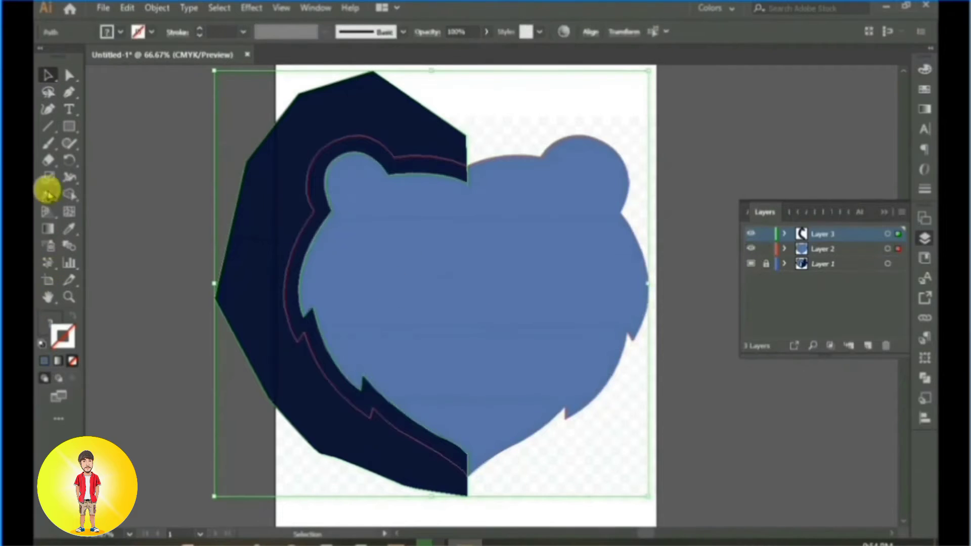
Step: Use Shape Builder to remove the part of the dark navy shape outside the head's left outline, and deselect everything
left_click(69, 194)
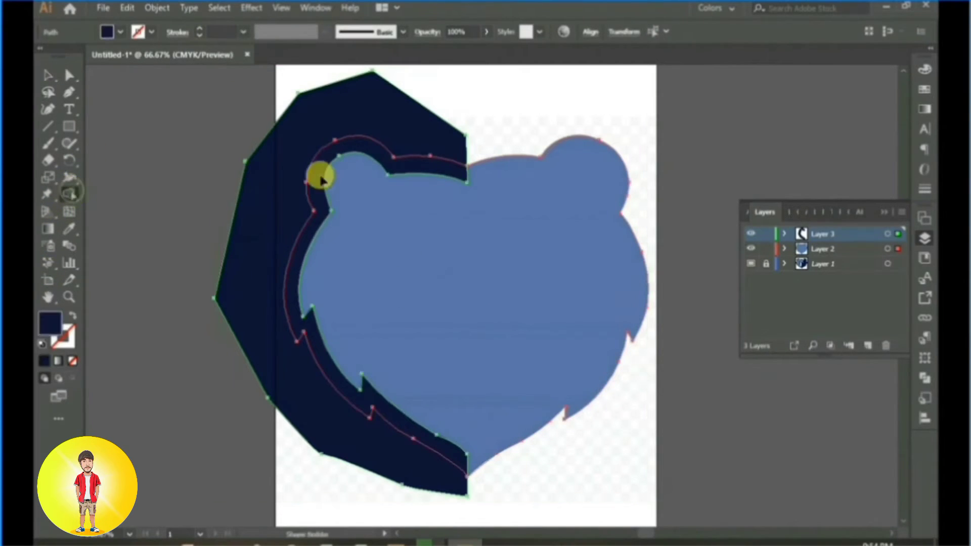
left_click(277, 209, "alt")
key("v")
left_click(655, 195)
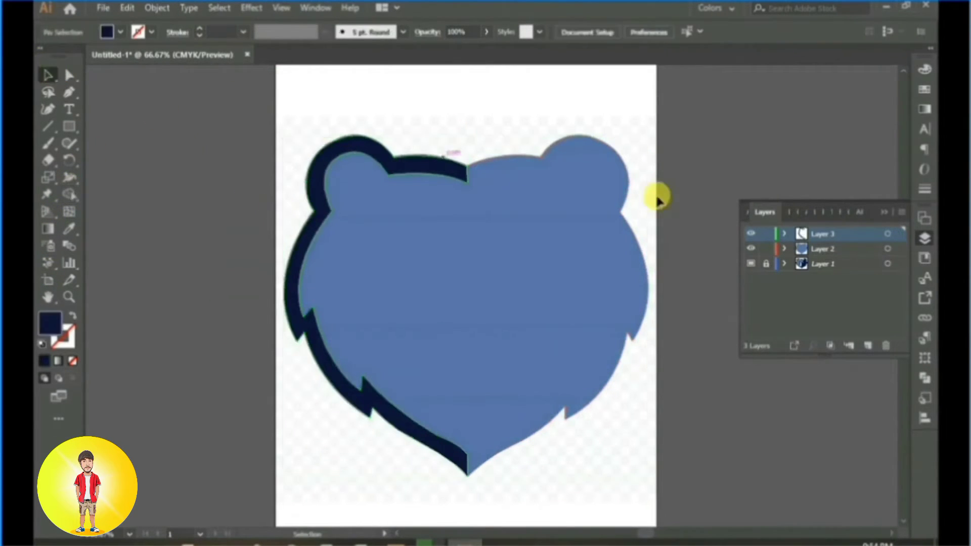
Step: Hide Layer 2 and Layer 3 to expose the reference bear, and add a new layer above them
left_click(751, 249)
left_click(751, 234)
left_click(868, 346)
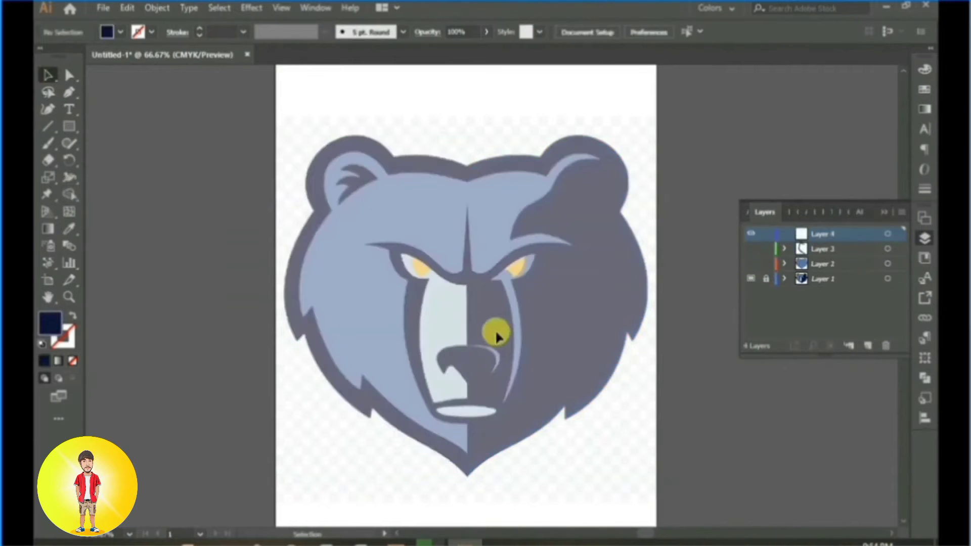
Step: Start a Pen path at the chin tip and run it straight up to the muzzle's lower edge
scroll(491, 328, "up", 3)
left_click_drag(511, 375, 405, 96)
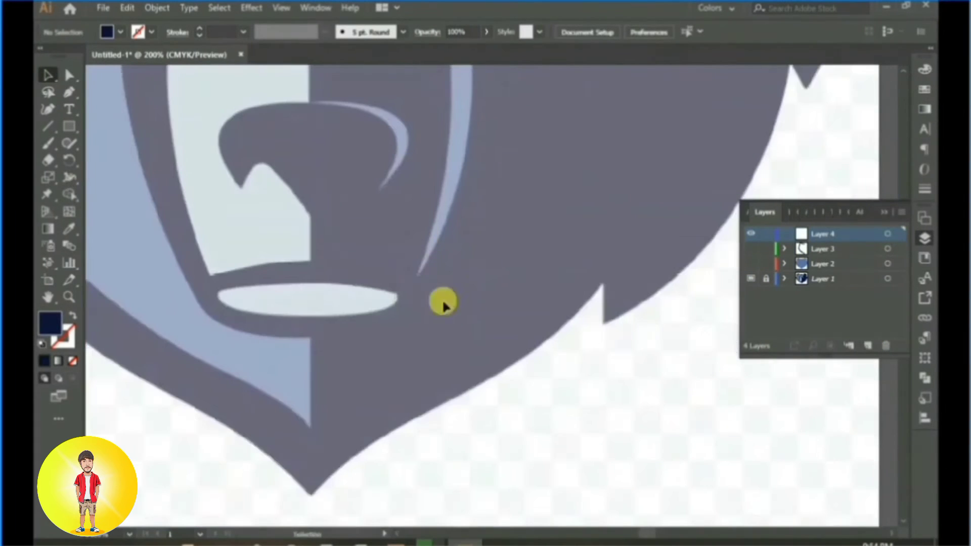
left_click(69, 93)
left_click_drag(335, 332, 391, 153)
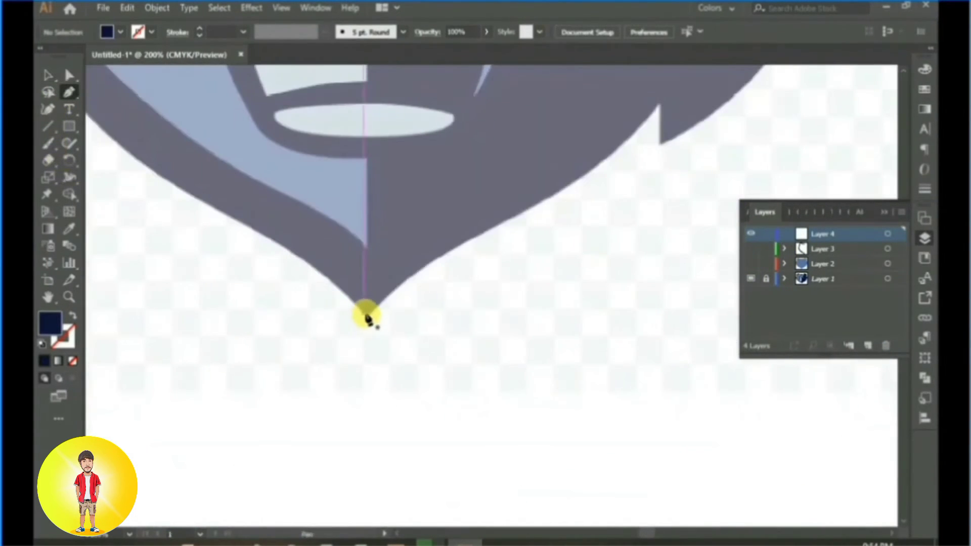
key("ctrl+z")
scroll(364, 334, "up", 3)
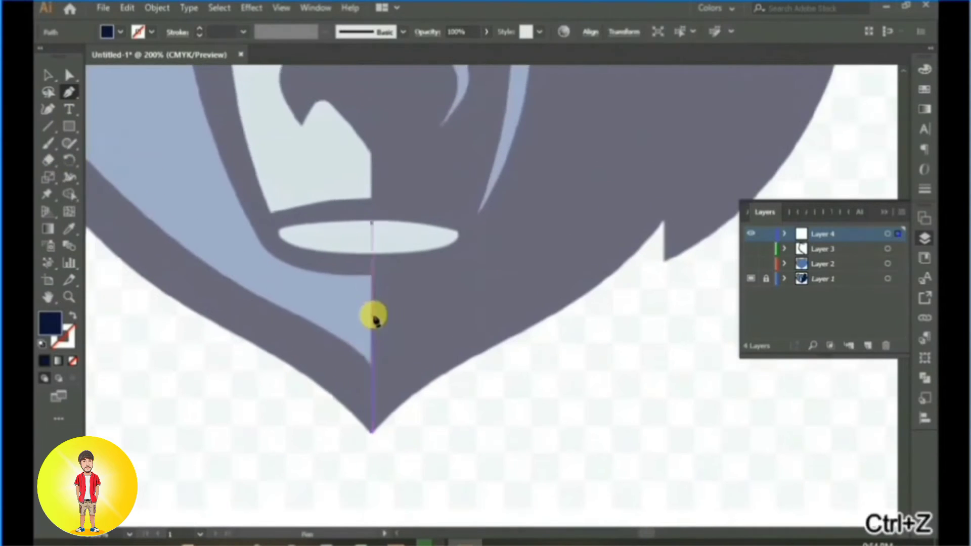
left_click(373, 271)
Step: Curve the path around the left side of the mouth and set its fill to none
scroll(304, 282, "up", 2)
scroll(303, 282, "left", 3)
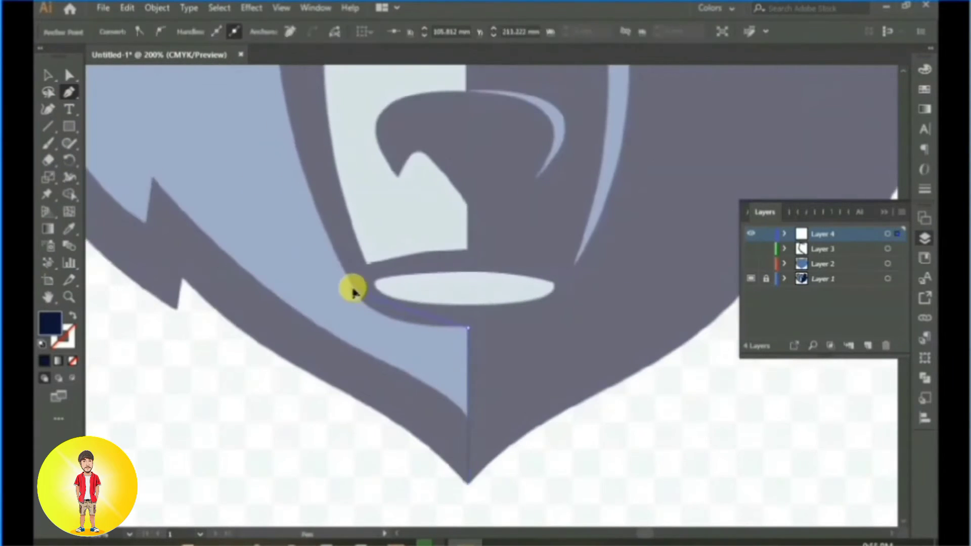
left_click_drag(329, 249, 330, 250)
left_click(356, 293)
left_click(73, 361)
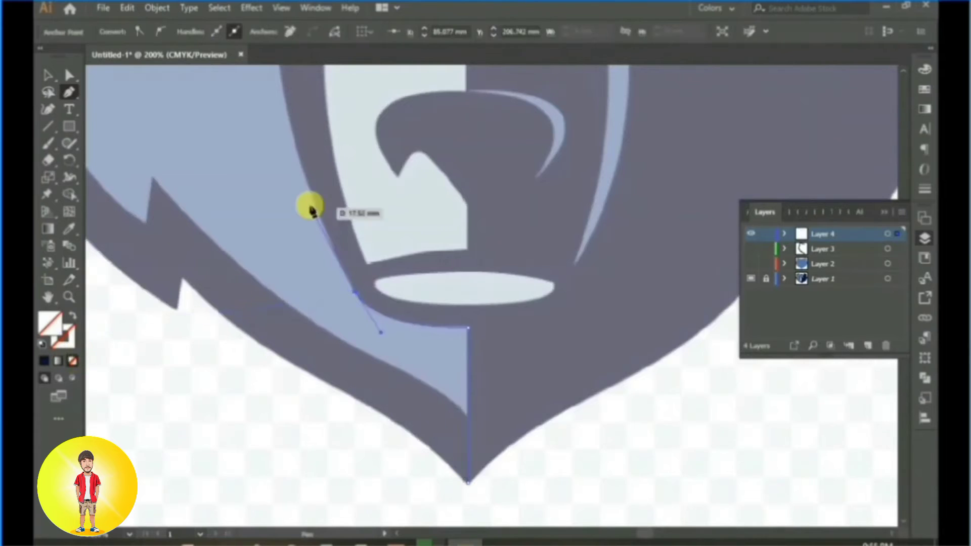
left_click_drag(320, 133, 310, 248)
scroll(308, 252, "down", 1)
scroll(308, 253, "up", 3)
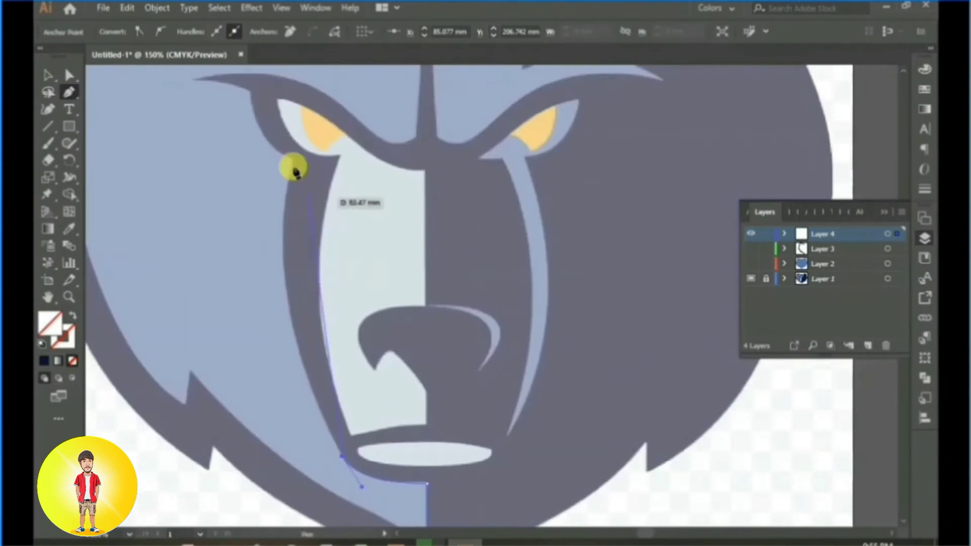
left_click_drag(294, 162, 326, 109)
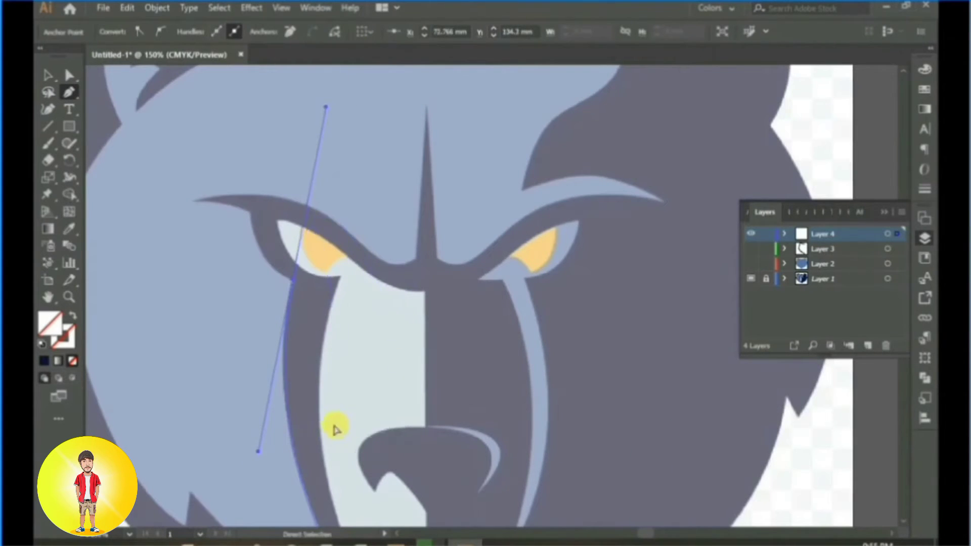
key("ctrl+z")
Step: Trace the muzzle's left dark edge with smooth curves up to the corner below the left eye
scroll(333, 329, "down", 5)
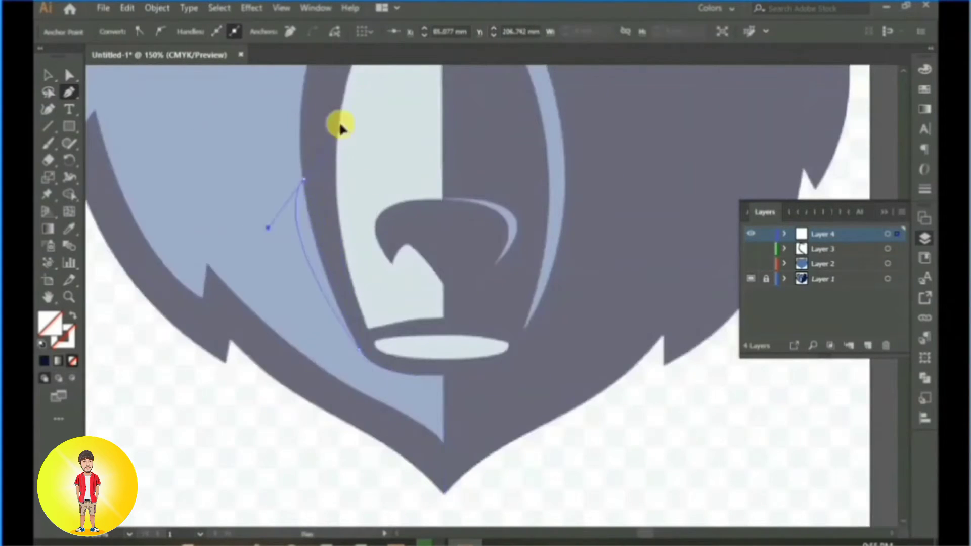
left_click_drag(340, 124, 301, 101)
left_click(304, 180)
left_click_drag(394, 158, 368, 315)
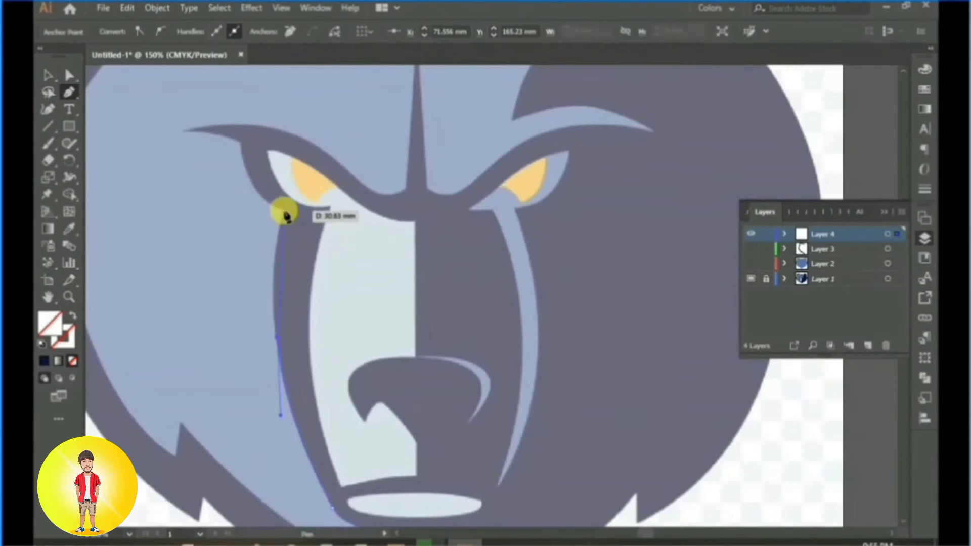
left_click_drag(283, 211, 303, 155)
left_click(284, 210)
Step: Trace the outer edge of the dark area around the left eye and out to the left brow's tip
left_click_drag(310, 255, 402, 340)
left_click(327, 225)
left_click_drag(317, 160, 302, 222)
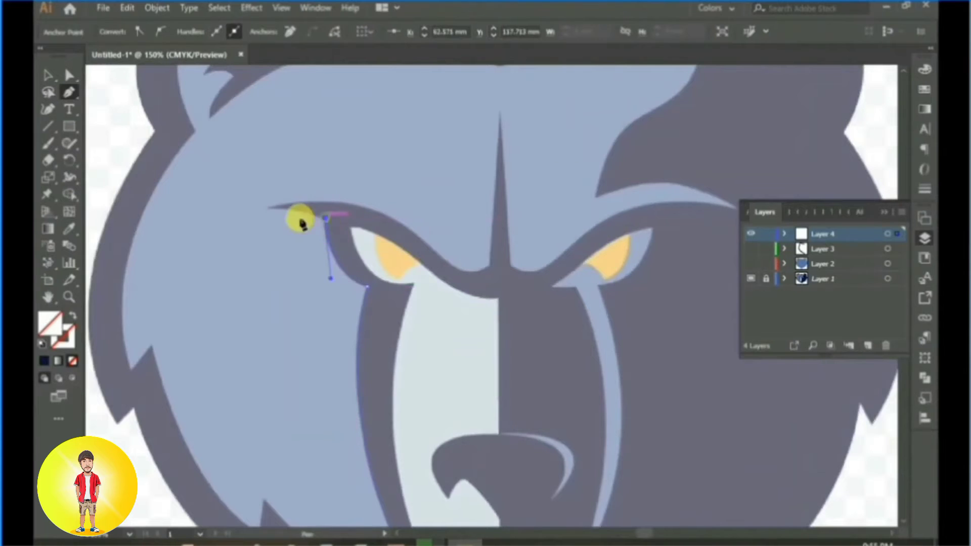
left_click(264, 207)
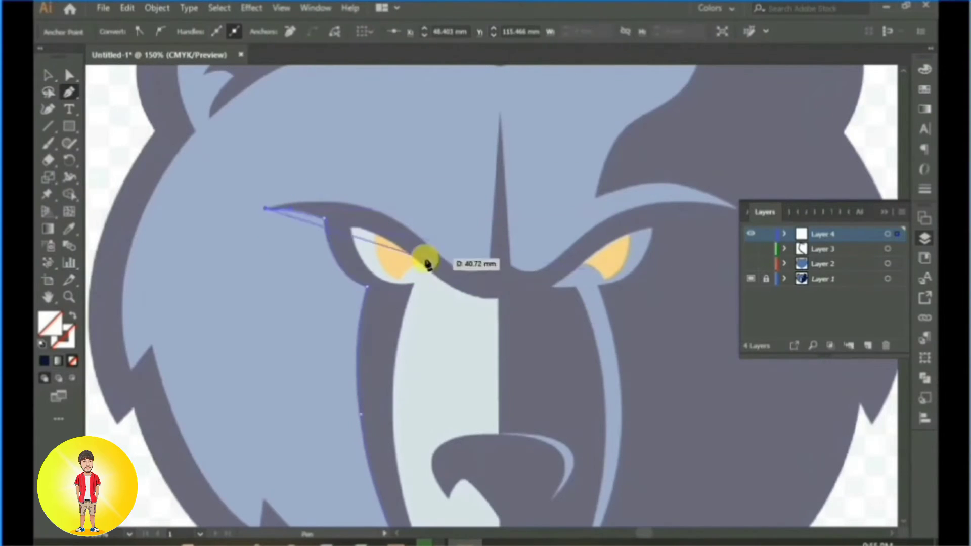
Step: Trace the left brow's upper edge to the centre, up and down the forehead spike, and onto the right brow's lower curve
left_click_drag(434, 248, 409, 209)
left_click(433, 248)
left_click(388, 241)
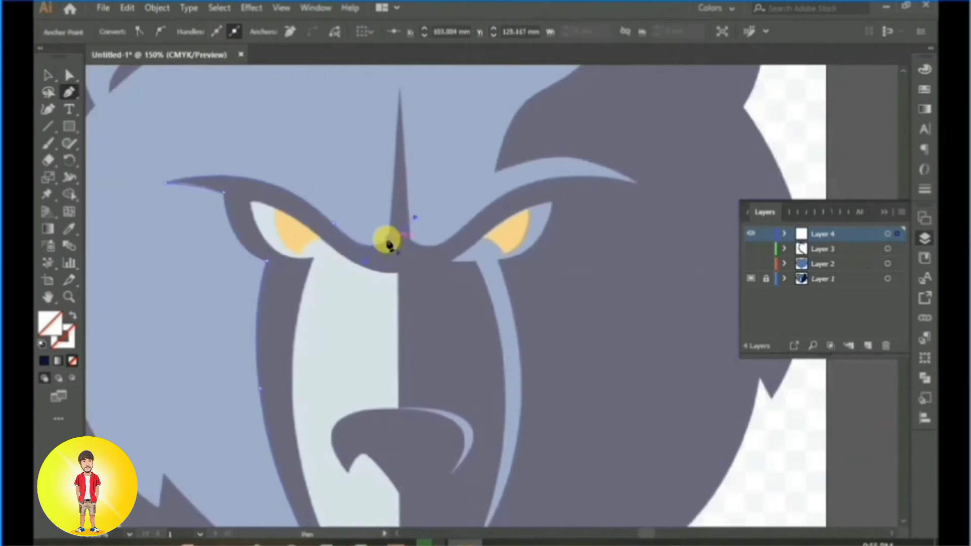
scroll(395, 202, "up", 3)
left_click(402, 145)
left_click_drag(410, 292, 472, 272)
left_click(453, 291)
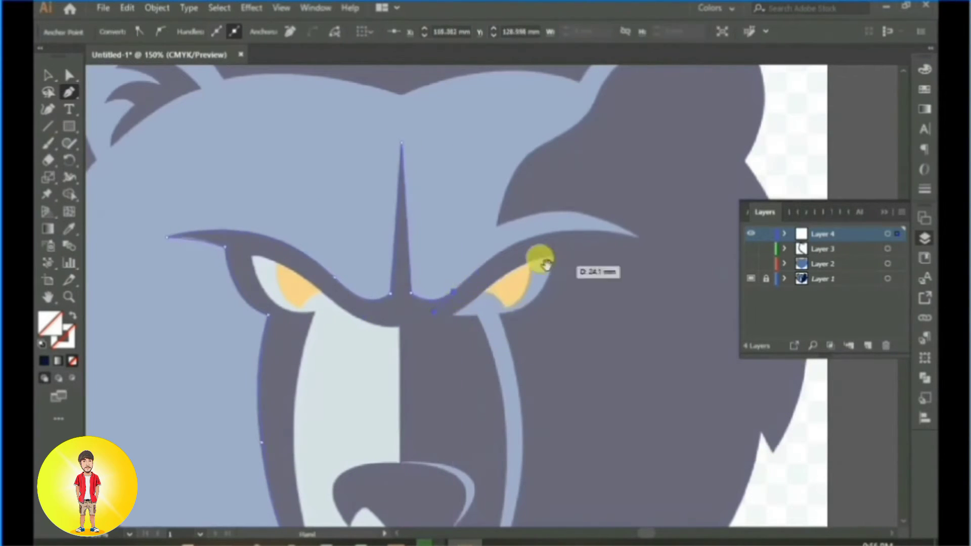
Step: Trace the right brow highlight to its outer tip and back, and follow the forehead's shadow edge to the right ear's base
left_click_drag(628, 236, 662, 291)
left_click_drag(398, 250, 314, 283)
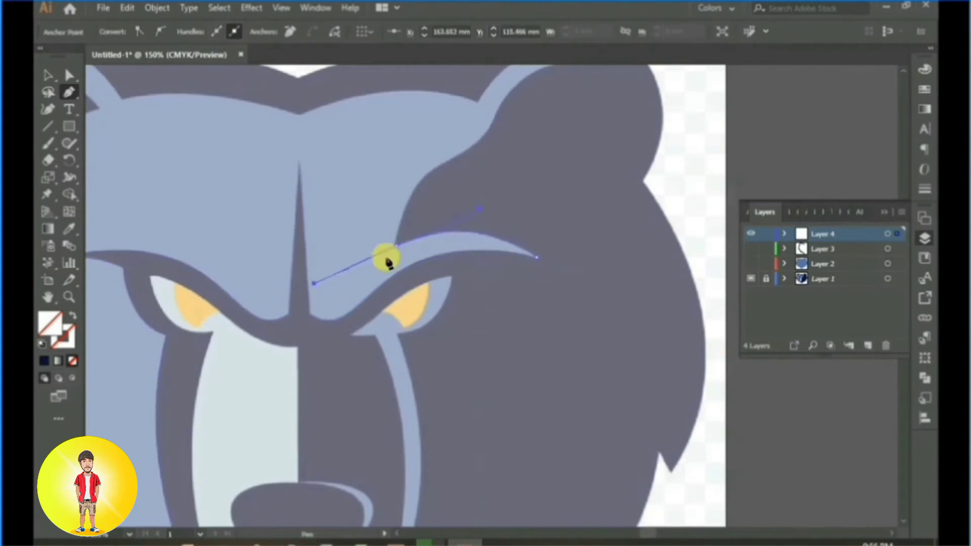
left_click_drag(498, 194, 439, 287)
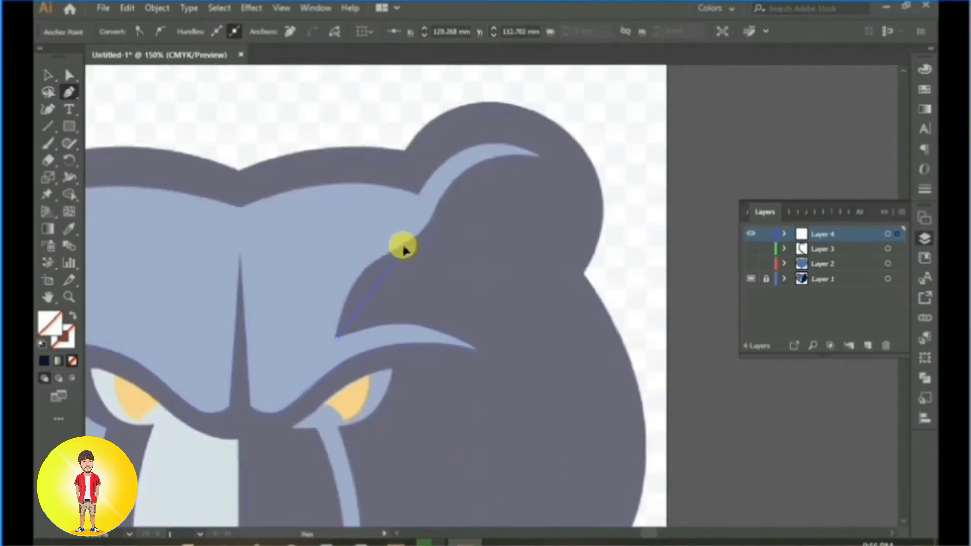
left_click_drag(403, 249, 429, 227)
left_click(423, 257)
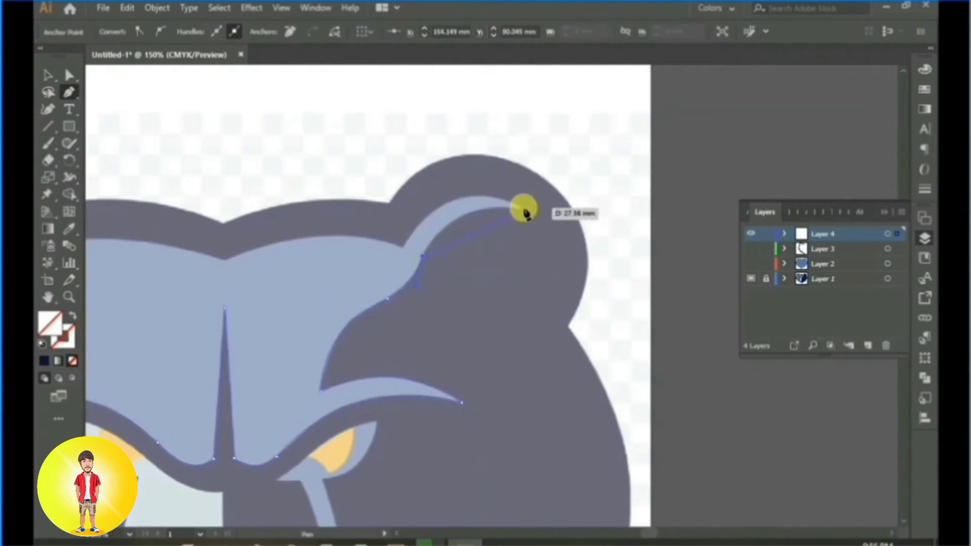
Step: Trace the right ear's highlight to its tip and back, and follow the forehead's upper edge to the top centre
left_click_drag(524, 208, 606, 215)
left_click(524, 208)
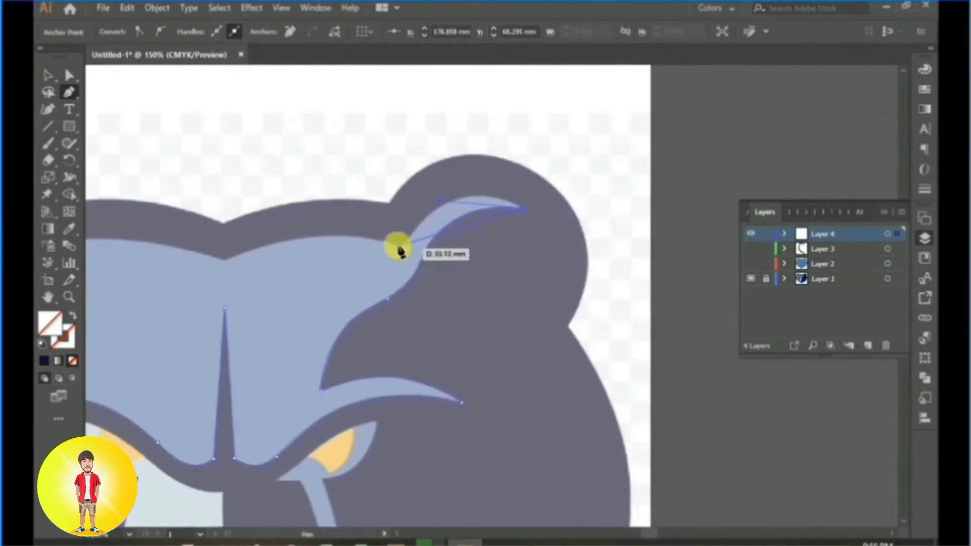
left_click_drag(404, 248, 353, 337)
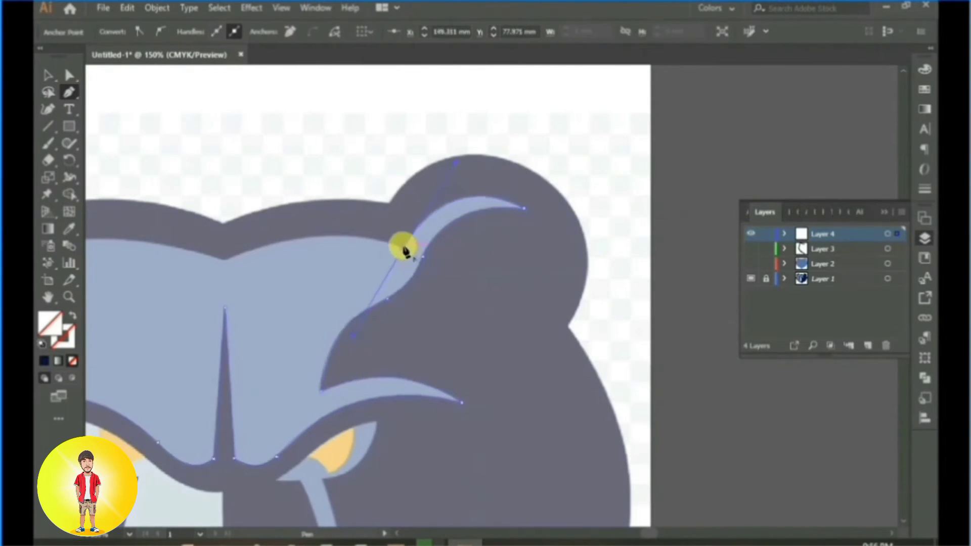
left_click_drag(390, 242, 515, 219)
left_click_drag(348, 238, 243, 282)
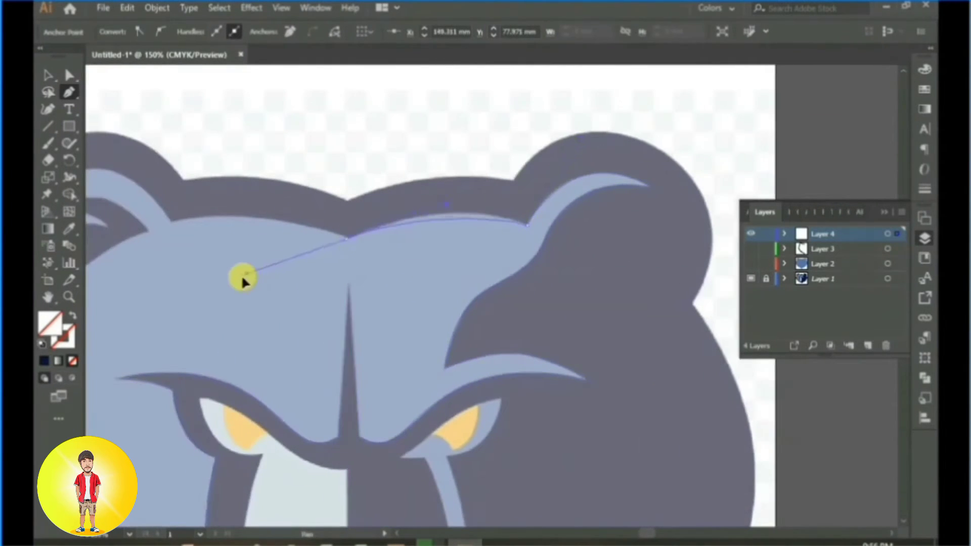
left_click(348, 239)
Step: Run rough straight segments outside the head's right half from the top centre to the chin to close the path
left_click(347, 176)
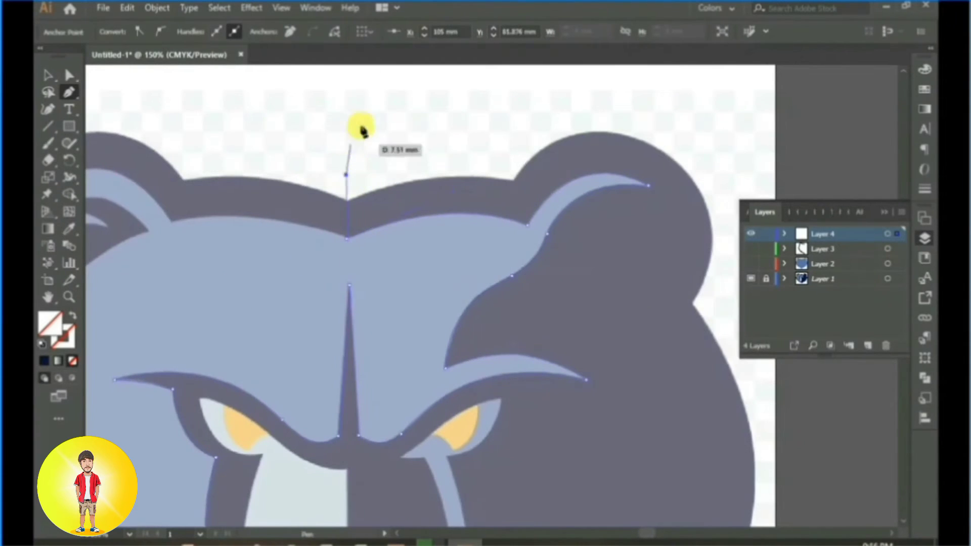
scroll(420, 107, "down", 3, "alt")
left_click(560, 126)
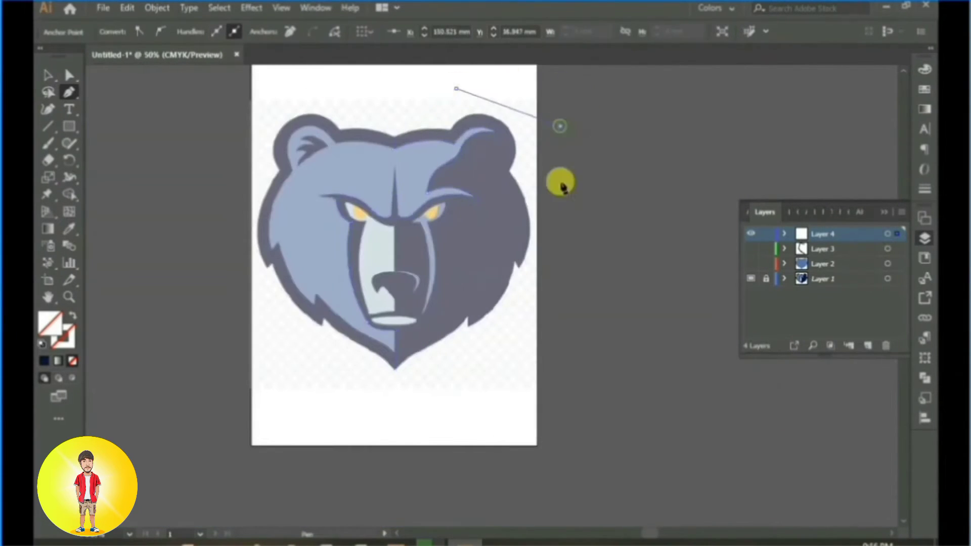
left_click(568, 235)
left_click(526, 349)
left_click(437, 389)
left_click(394, 392)
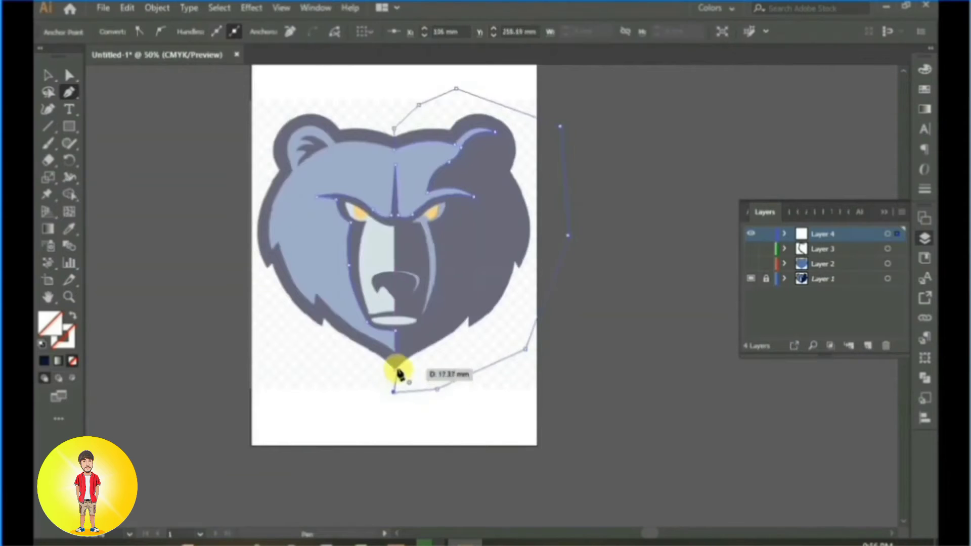
Step: Fill the new right-side shape with the dark navy sampled from the reference bear
left_click(68, 230)
left_click(485, 217)
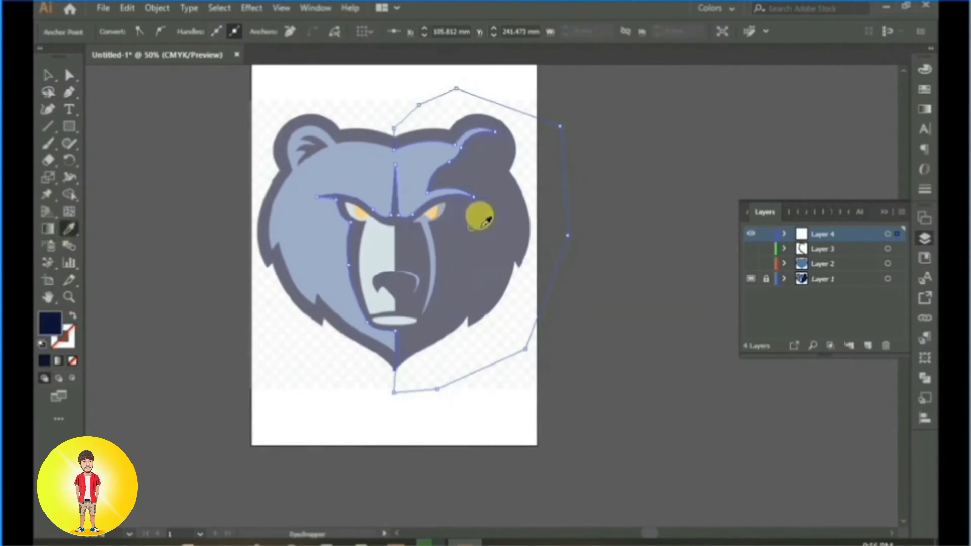
left_click(48, 76)
Step: Show Layer 2 with Layer 3 hidden, and add the blue head shape to the selection of the right-side navy shape
left_click(752, 249)
left_click(752, 264)
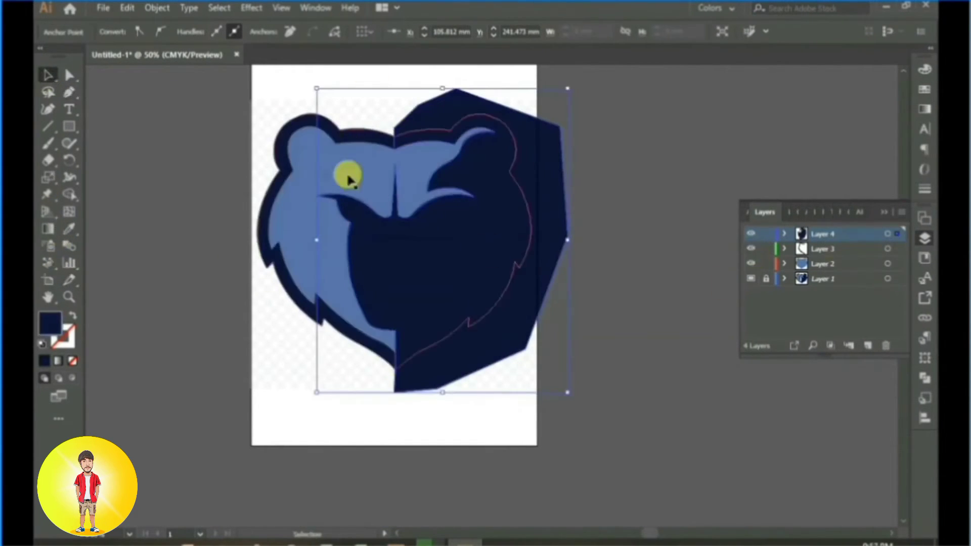
left_click(751, 249)
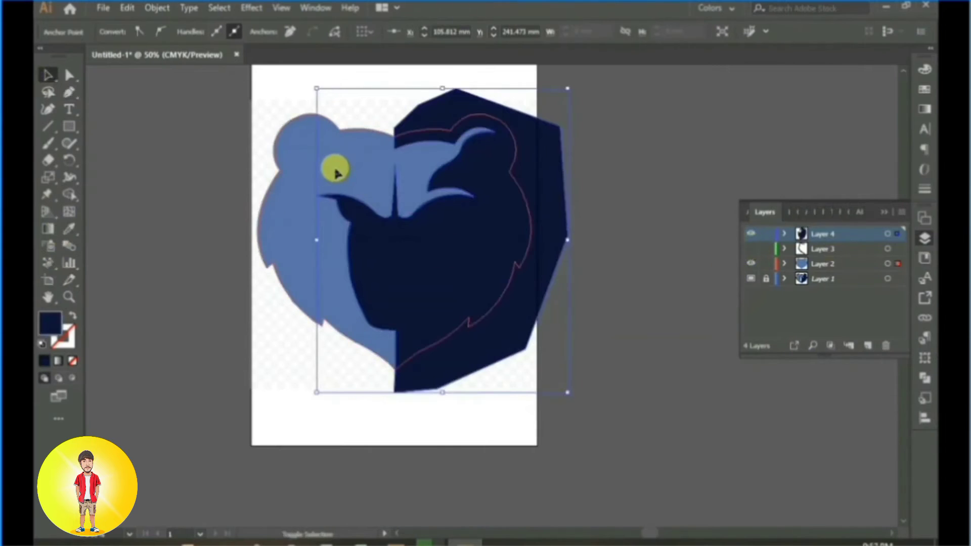
left_click(336, 174, "shift")
Step: Use Shape Builder to remove the navy area outside the head's right outline, and clear the selection
left_click(52, 212)
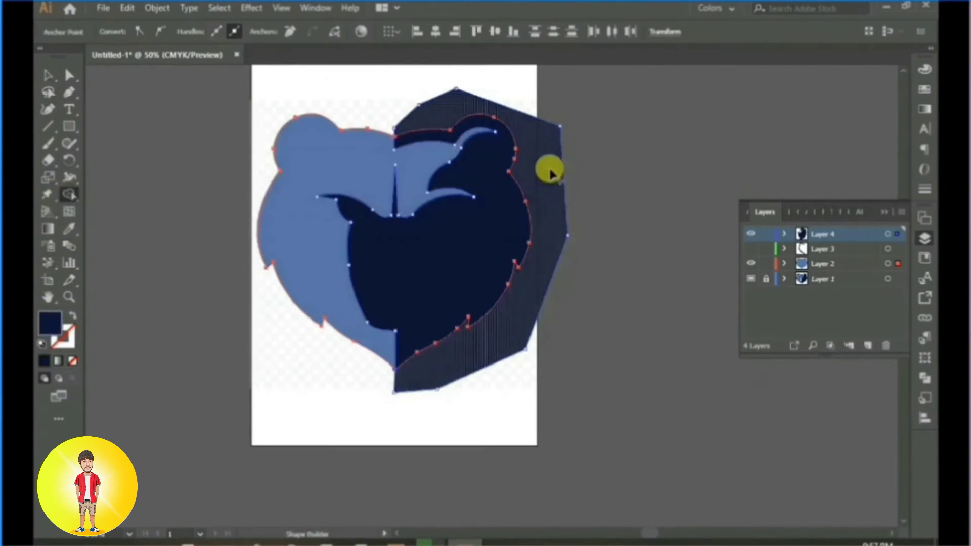
left_click(548, 169, "alt")
left_click(49, 76)
left_click(206, 152)
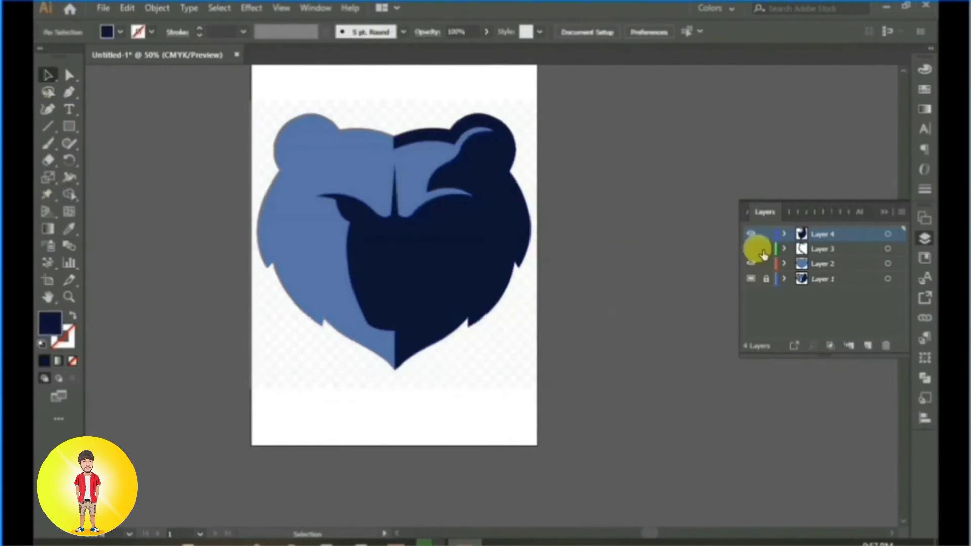
Step: Hide the traced layers to expose the reference bear, and add a new layer for the Pen tracing of the mouth
left_click(751, 234)
scroll(397, 293, "up", 4)
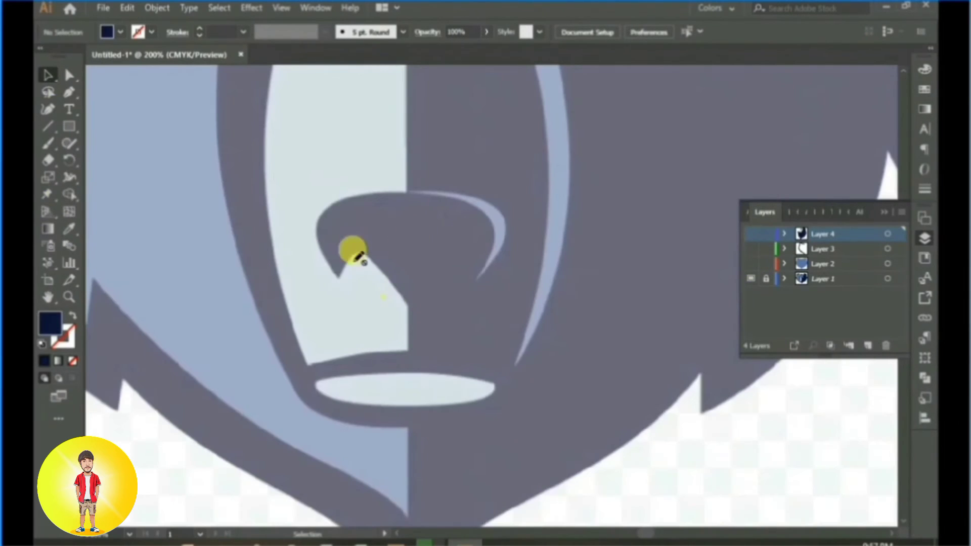
left_click(67, 96)
left_click(866, 346)
Step: Trace the pale oval of the mouth with the Pen tool as a closed curved path
scroll(381, 397, "up", 2)
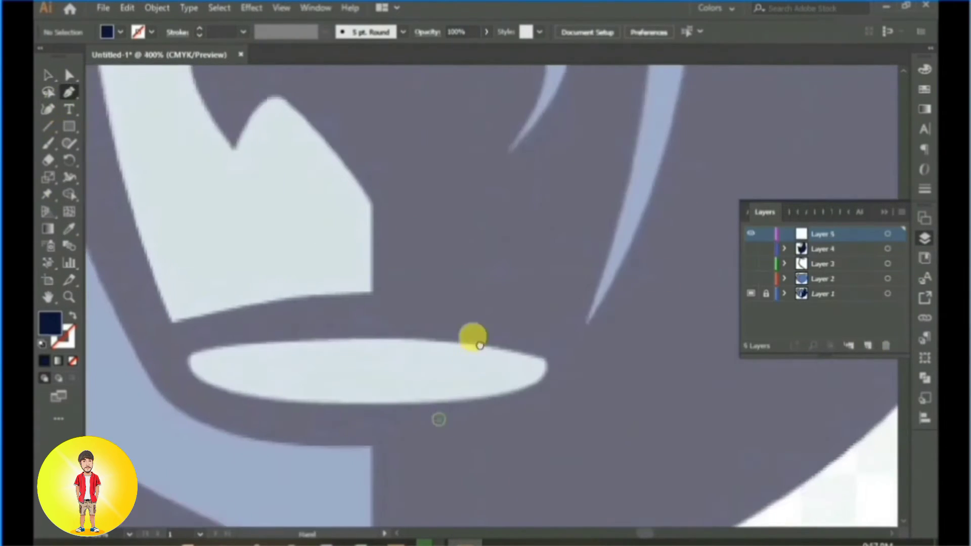
mouse_move(608, 283)
left_mouse_down()
mouse_move(254, 273)
mouse_move(71, 340)
mouse_move(142, 290)
mouse_move(130, 313)
left_mouse_up()
key("ctrl+z")
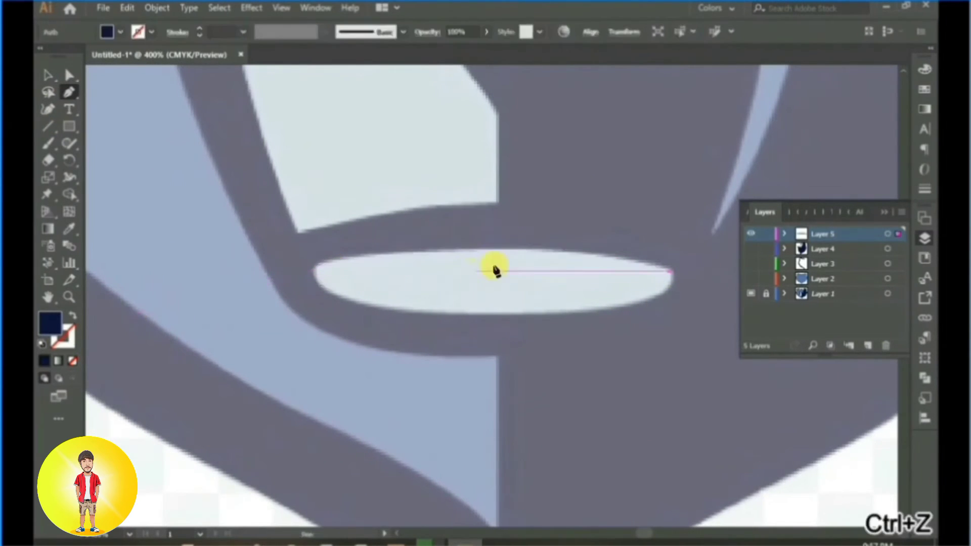
left_click_drag(503, 250, 382, 249)
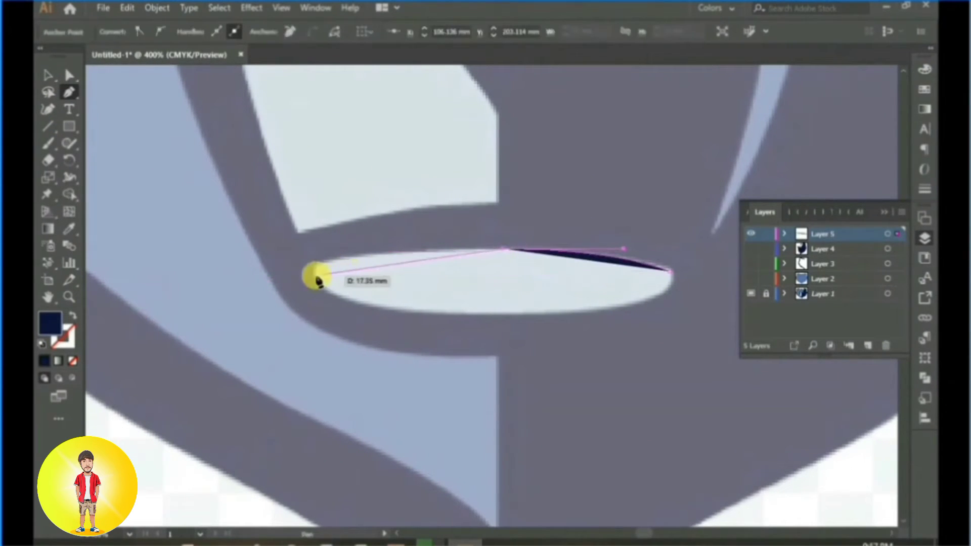
mouse_move(315, 276)
left_mouse_down()
mouse_move(295, 313)
mouse_move(310, 281)
left_mouse_up()
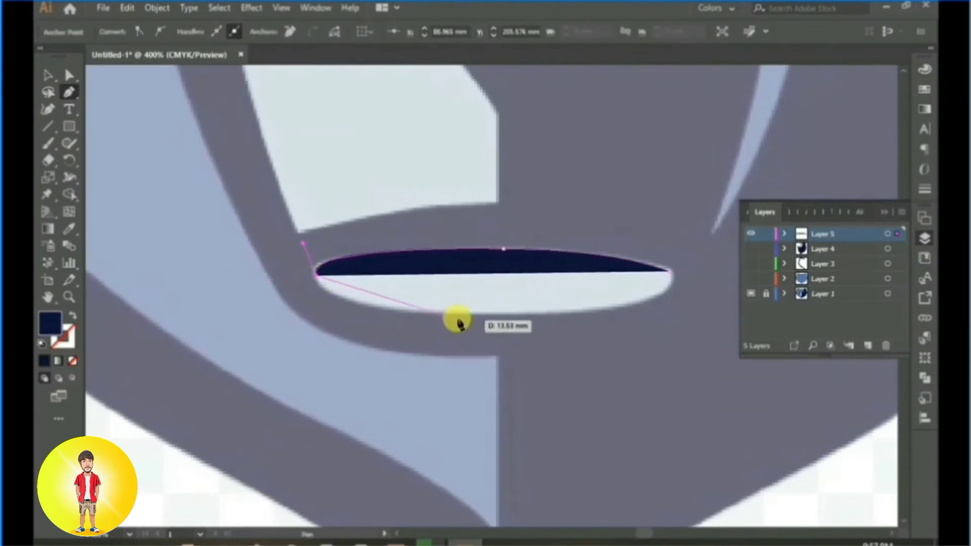
mouse_move(473, 311)
left_mouse_down()
mouse_move(616, 311)
mouse_move(471, 310)
left_mouse_up()
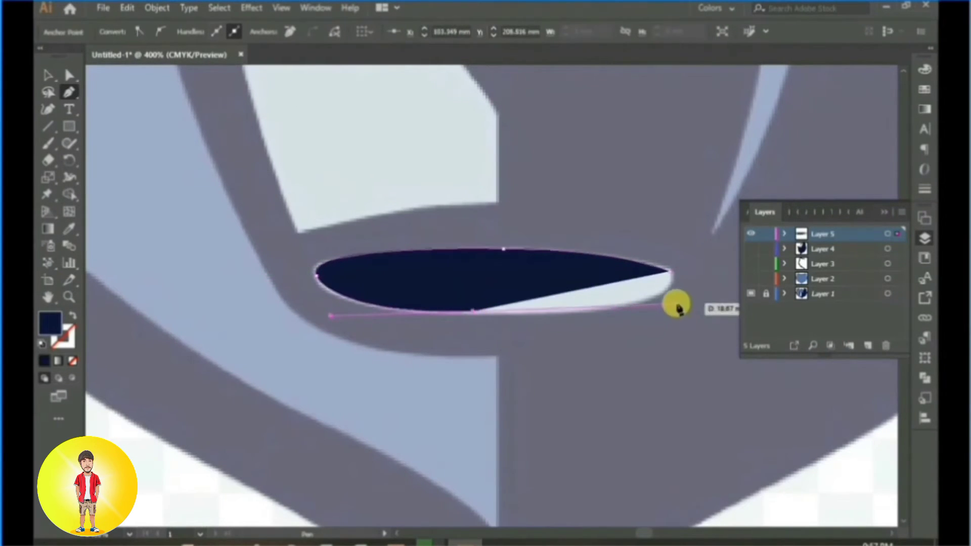
left_click_drag(668, 273, 649, 229)
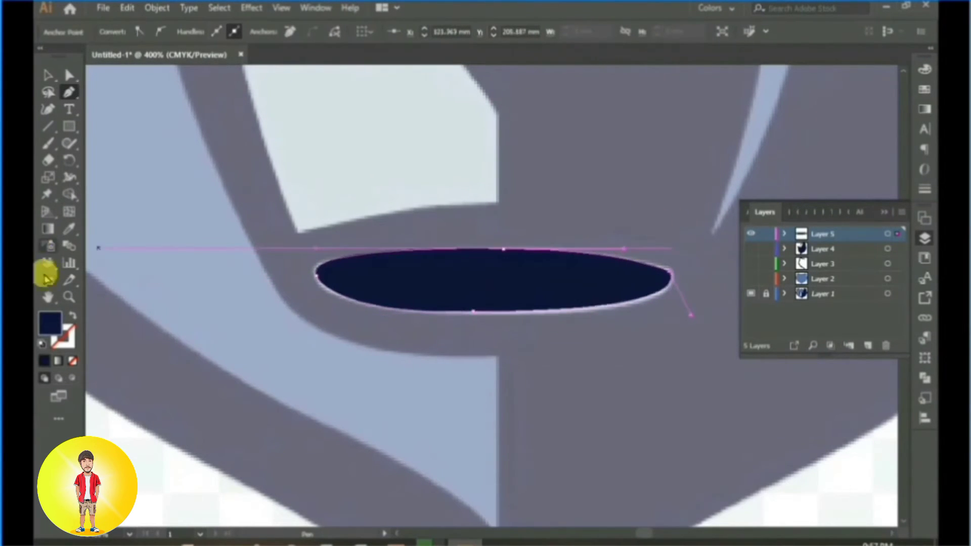
Step: Fill the mouth oval with the pale blue-grey sampled from the reference muzzle, and clear the selection
left_click(69, 228)
left_click(416, 147)
left_click(48, 75)
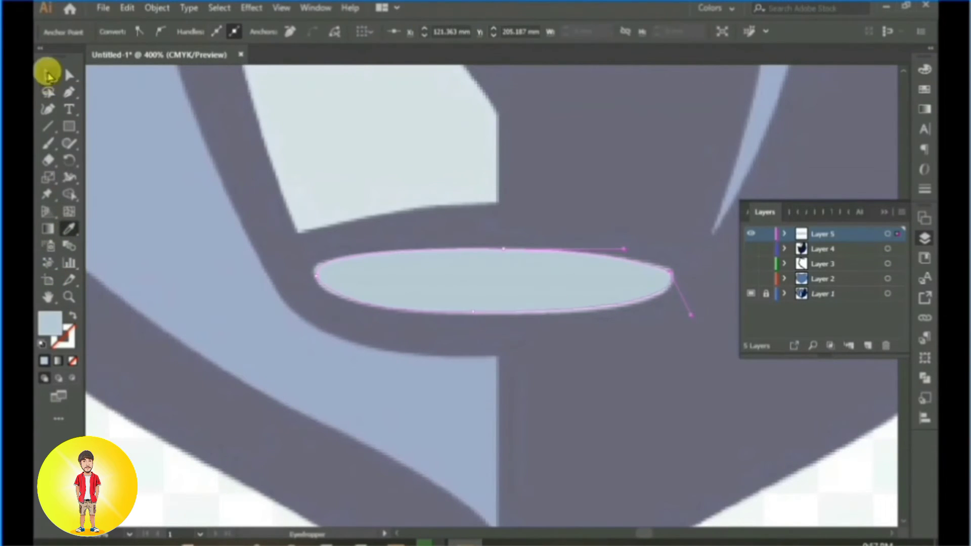
left_click(463, 187)
Step: Start a Pen path along the lower edge of the pale muzzle, from centre line to left corner, with no fill
left_click_drag(445, 88, 505, 245)
left_click(69, 92)
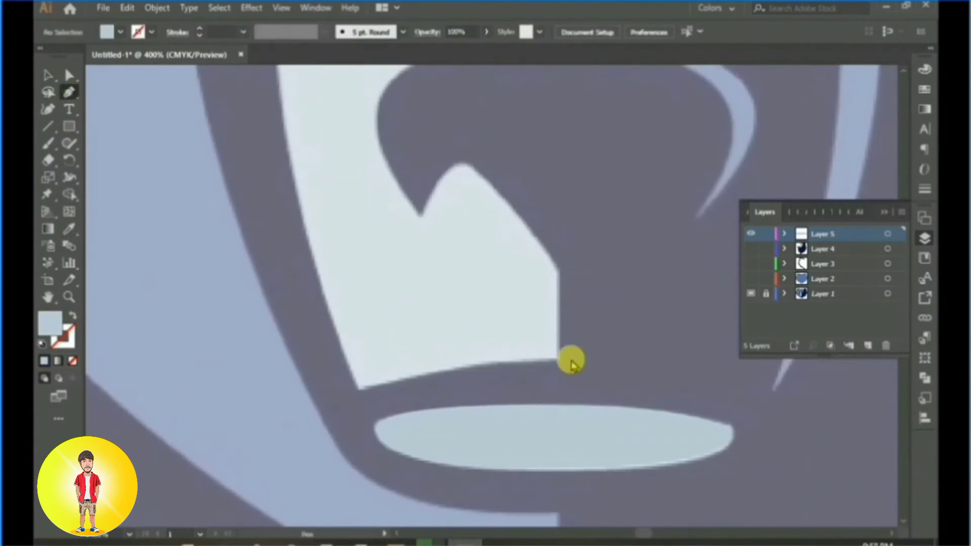
left_click(558, 361)
left_click(421, 372)
left_click(359, 390)
left_click_drag(360, 391, 365, 393)
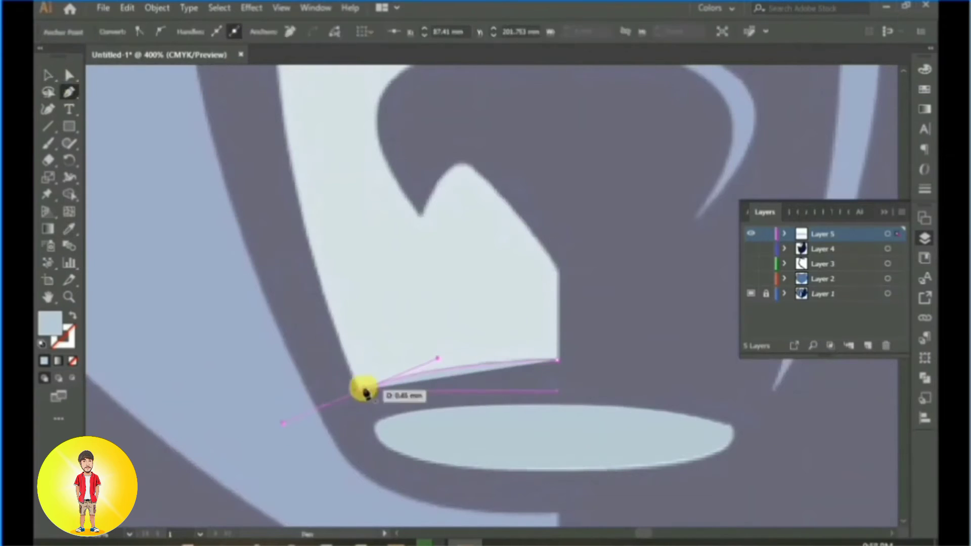
left_click_drag(361, 333, 554, 425)
left_click(73, 361)
Step: Continue the muzzle path up its left edge to the inner corner of the left eye, ending in a corner point
scroll(540, 278, "down", 2)
left_click_drag(526, 228, 422, 286)
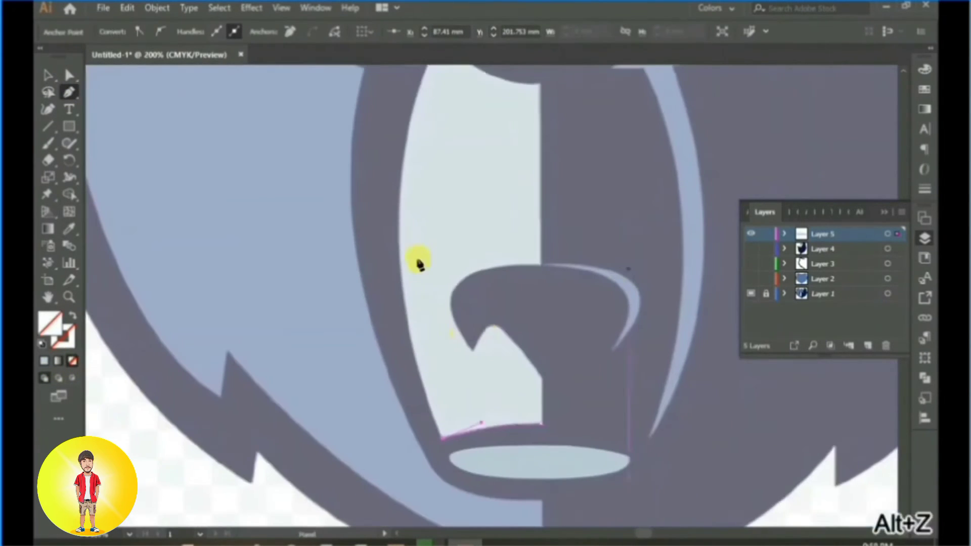
left_click_drag(401, 243, 403, 145)
left_click(400, 243)
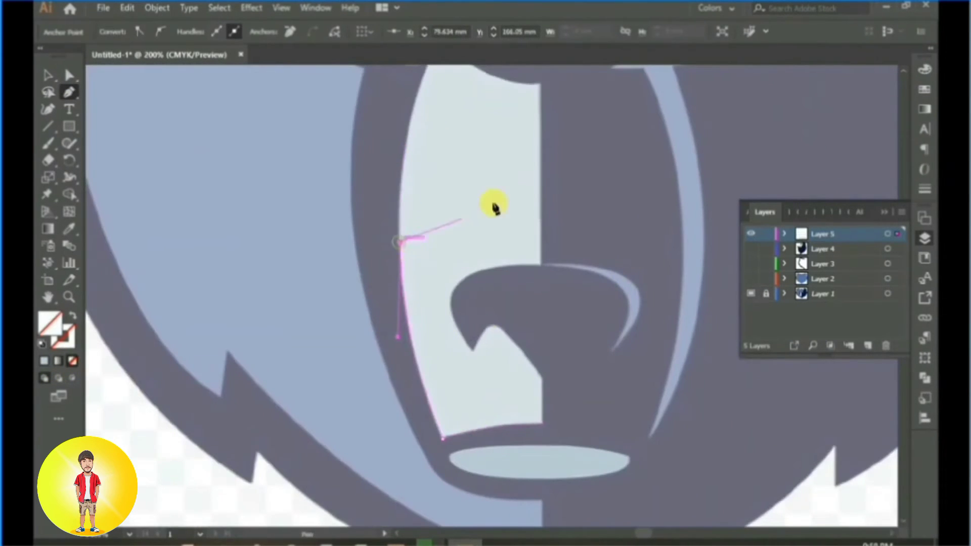
left_click_drag(498, 195, 470, 397)
left_click_drag(400, 264, 423, 256)
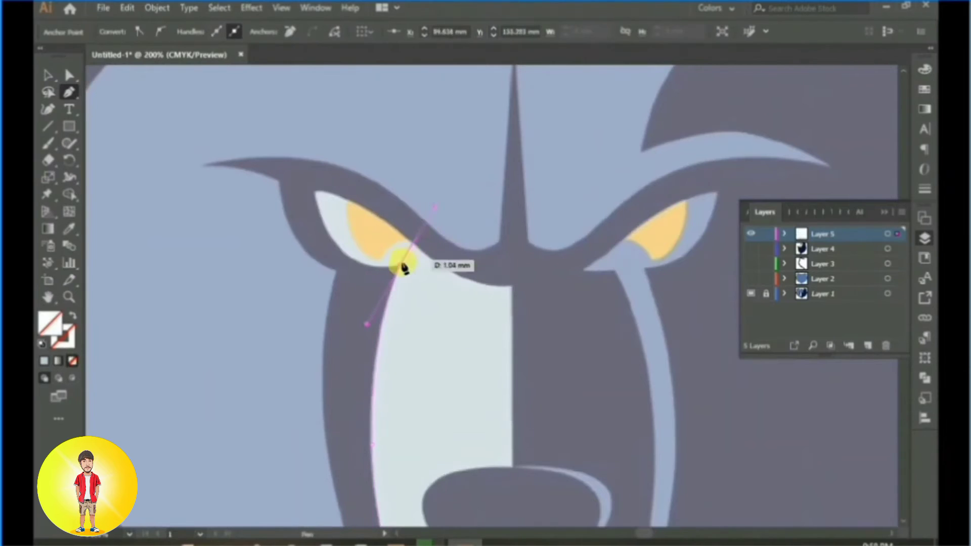
left_click(401, 264)
Step: Continue the path around the left eye's lower and upper edges and down to the muzzle's centre line
left_click_drag(336, 267, 542, 322)
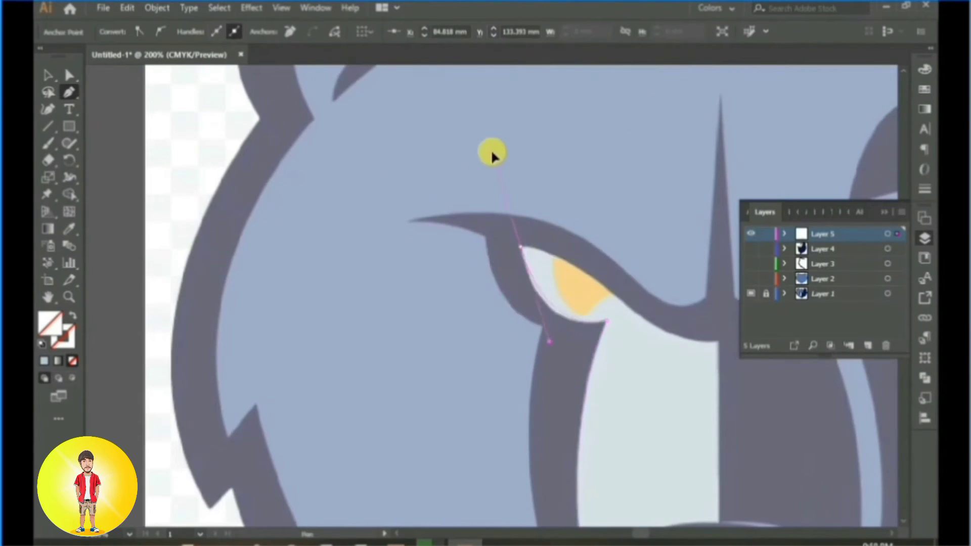
left_click_drag(504, 145, 502, 151)
left_click(521, 247)
left_click_drag(628, 311, 476, 310)
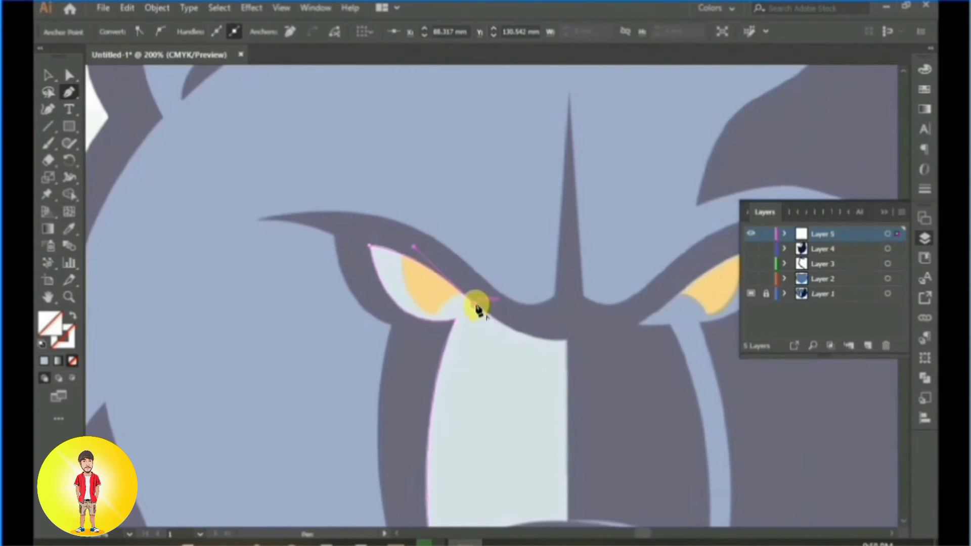
left_click(559, 348)
left_click_drag(576, 345, 529, 355)
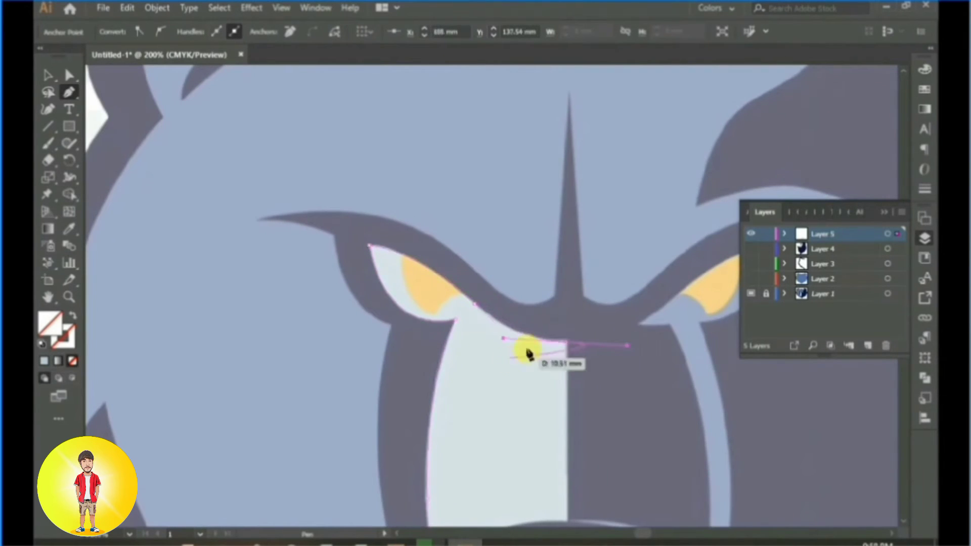
Step: Run the path down the centre line and around the left half of the nose, and close it at the muzzle's lower corner
scroll(558, 371, "down", 5)
left_click(564, 257)
left_click_drag(477, 285, 448, 337)
left_click(477, 286)
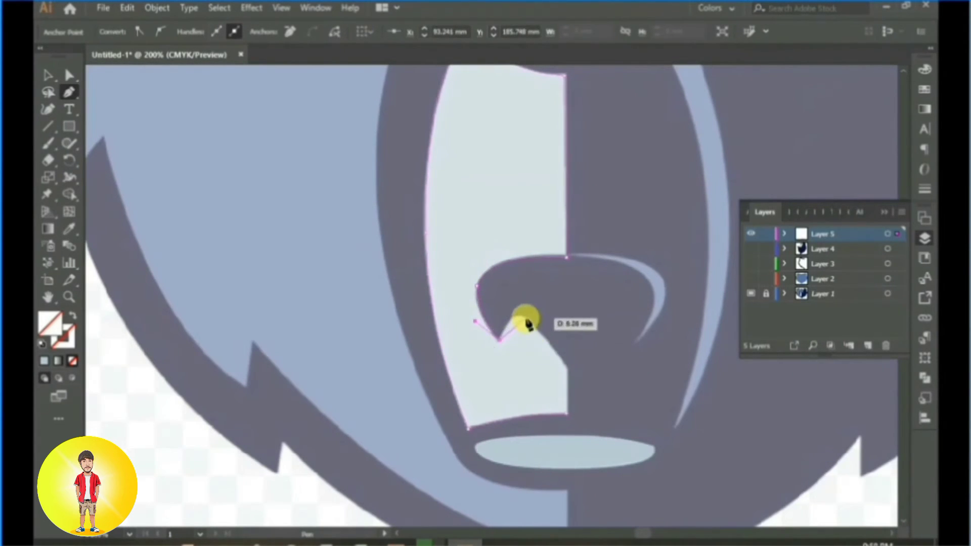
left_click_drag(525, 318, 540, 332)
left_click(526, 319)
left_click(567, 369)
left_click(567, 413)
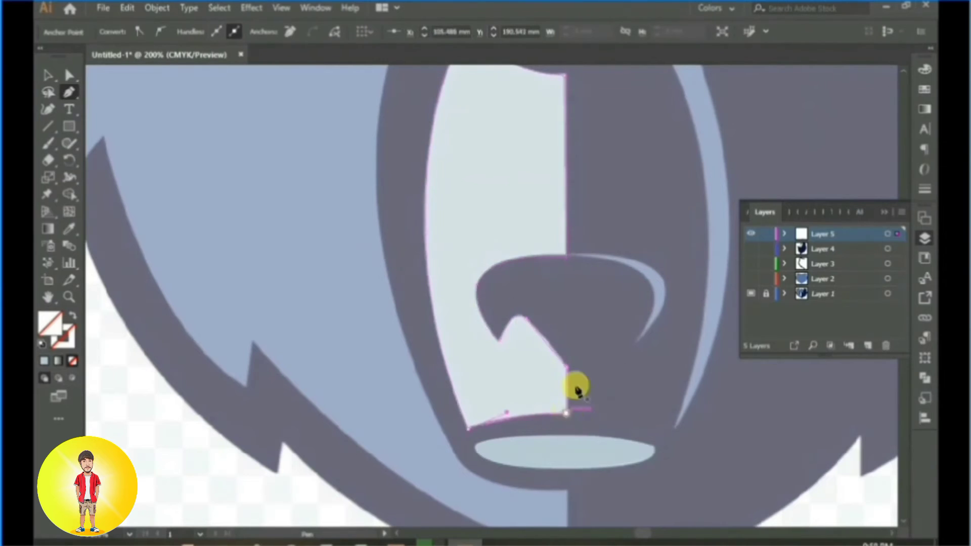
Step: Give the muzzle and eye outline a red 0.75 pt stroke, and clear the selection
left_click_drag(635, 238, 573, 351)
scroll(555, 325, "down", 2)
key("v")
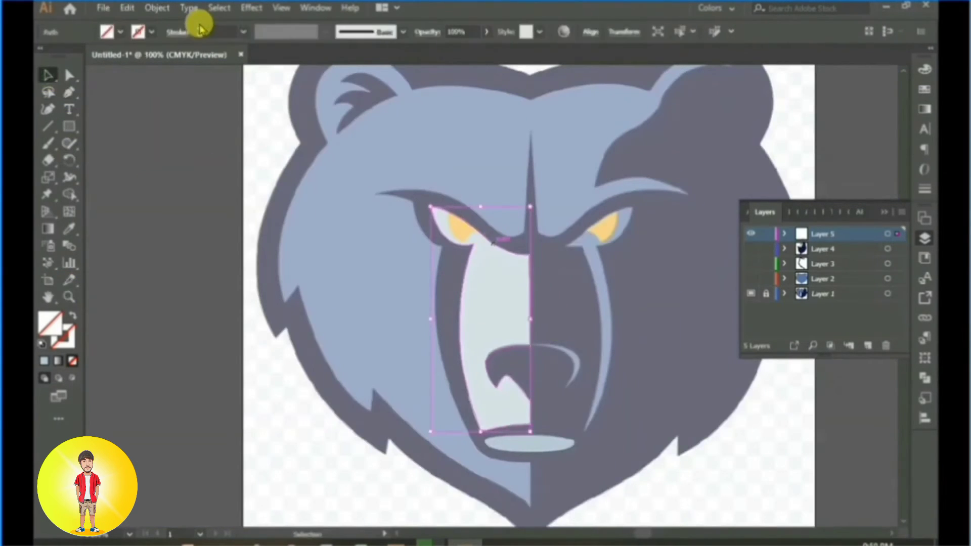
left_click(200, 30)
left_click(200, 30)
left_click(196, 152)
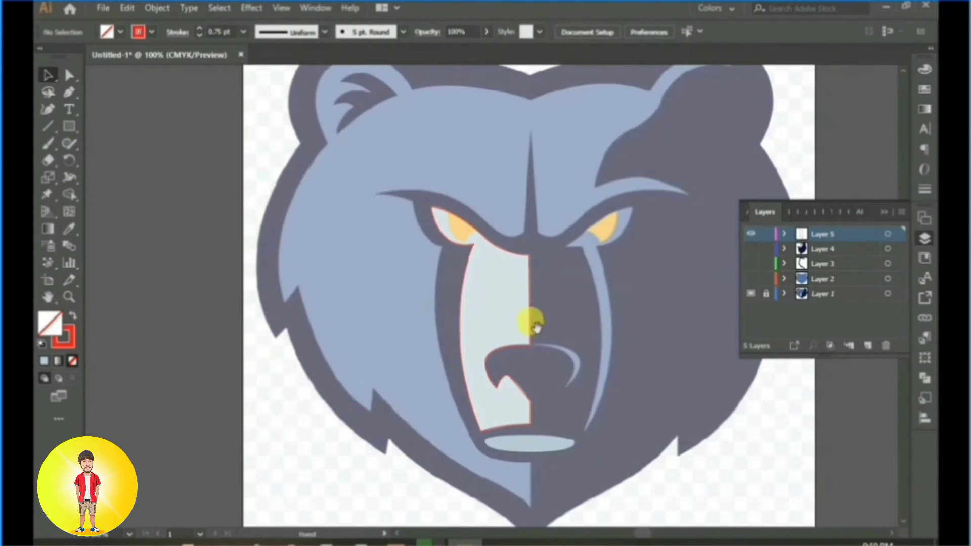
Step: Start a Pen path at the lower tip of the nose's right highlight and curve it up along the inner edge
left_click_drag(536, 324, 436, 320)
scroll(436, 320, "up", 2)
left_click(69, 93)
left_click_drag(364, 201, 305, 119)
scroll(417, 305, "up", 2)
left_click_drag(418, 305, 458, 248)
left_click(427, 284)
left_click_drag(443, 205, 345, 159)
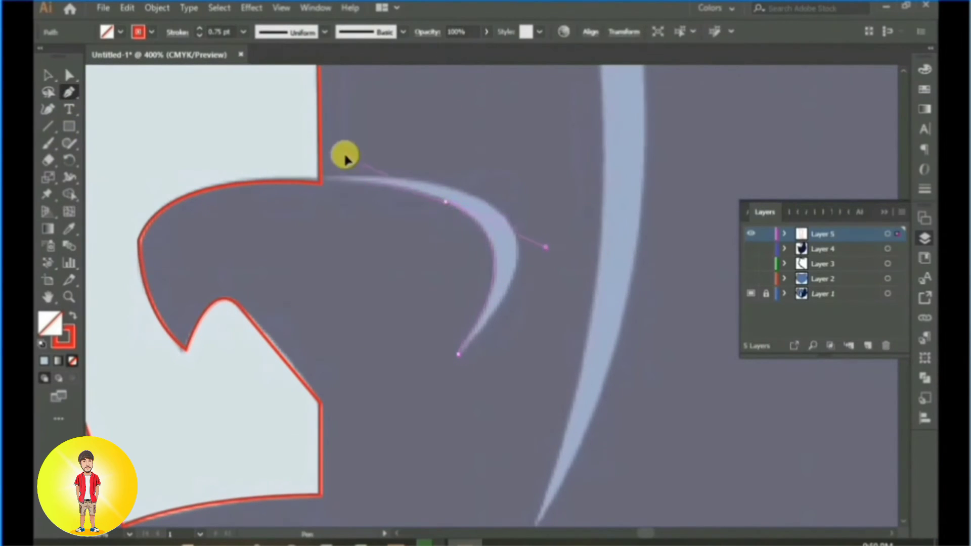
left_click(445, 202)
Step: Extend the highlight path to the nose's top centre and back along the outer edge, closing it at the lower tip
left_click(328, 181)
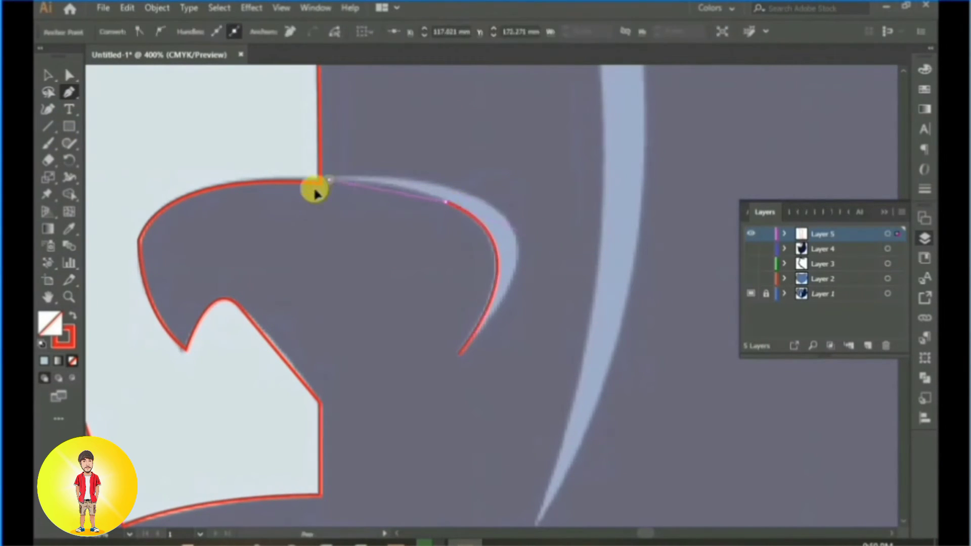
left_click_drag(249, 176, 248, 178)
left_click(329, 180)
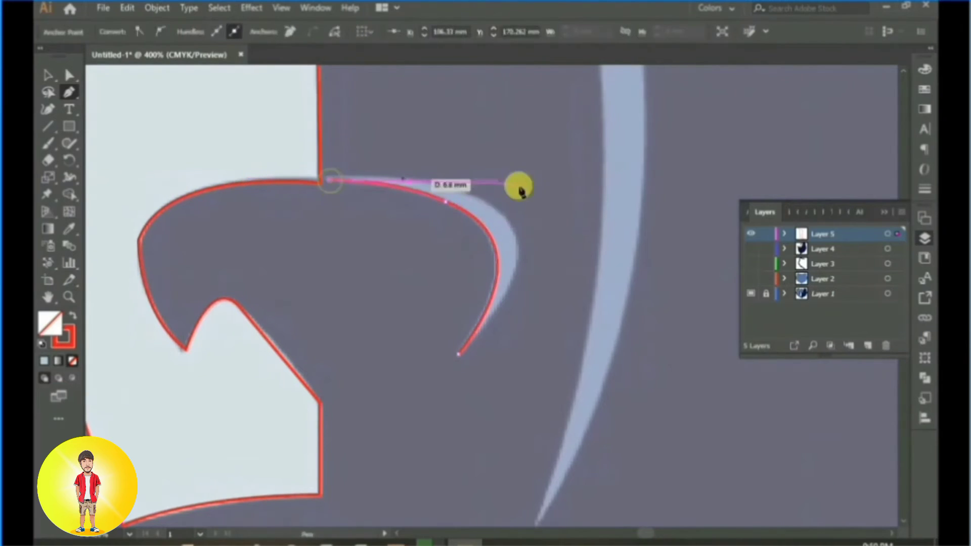
left_click_drag(552, 260, 555, 245)
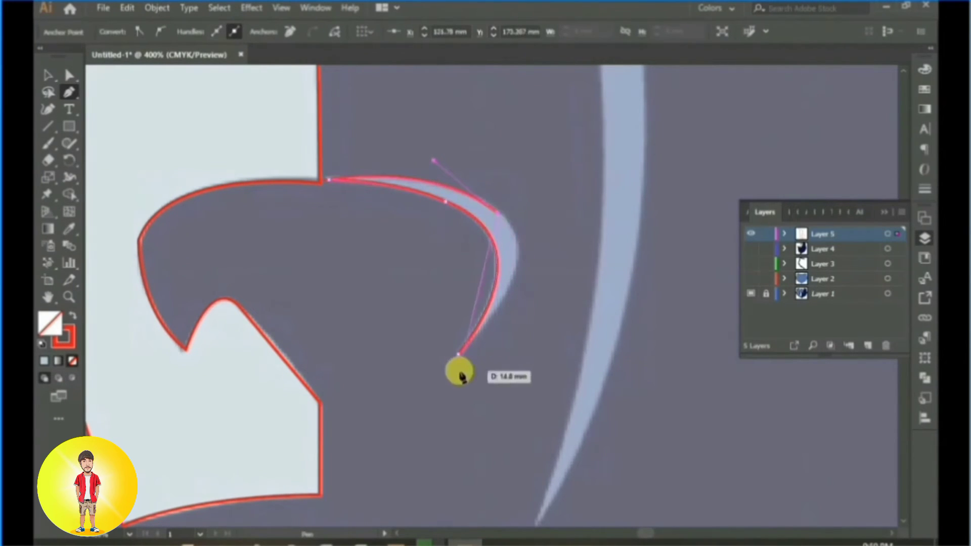
left_click_drag(459, 355, 388, 416)
Step: Trace the inner edge of the blue stripe right of the muzzle, from its lower tip up to the right eye
left_click_drag(600, 188, 558, 394)
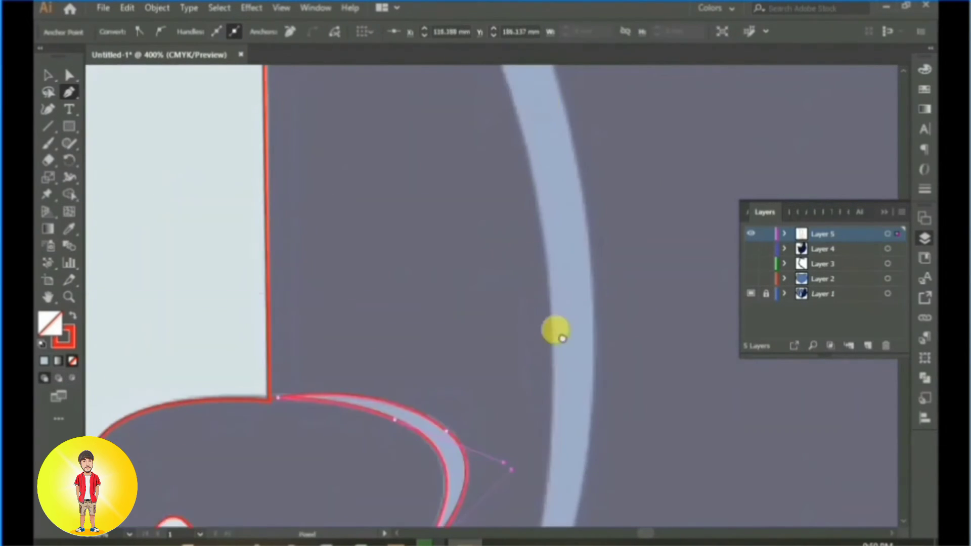
left_click_drag(555, 332, 555, 139)
left_click_drag(597, 364, 646, 190)
left_click(543, 377)
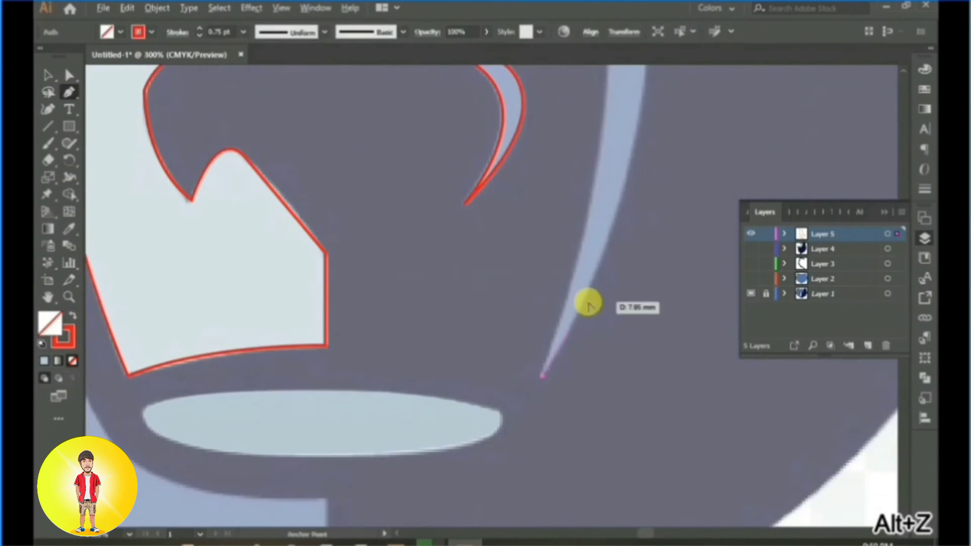
scroll(620, 274, "down", 1)
scroll(622, 260, "up", 3)
left_click_drag(615, 248, 609, 154)
left_click_drag(630, 196, 664, 414)
left_click_drag(590, 175, 507, 166)
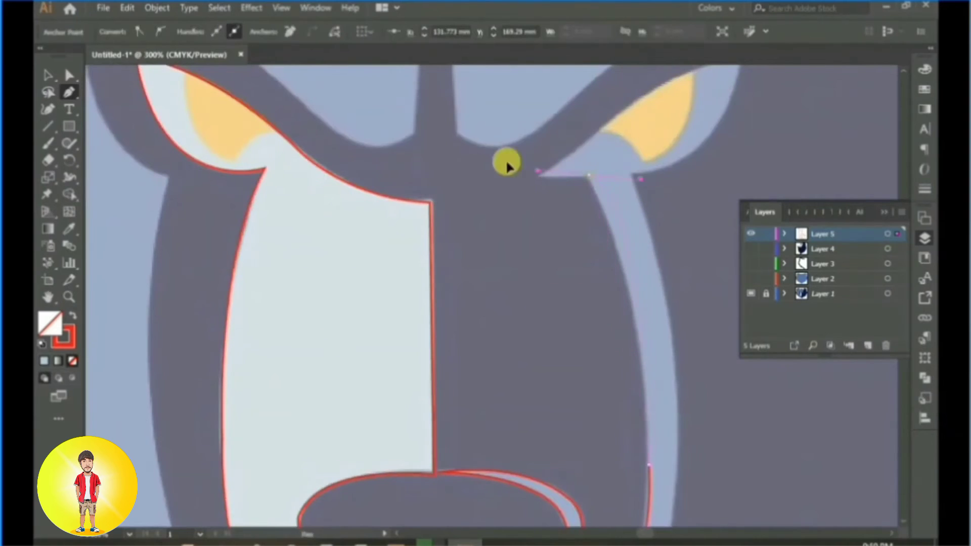
left_click_drag(540, 83, 531, 85)
left_click(588, 177)
Step: Continue the stripe path around the right eye's inner corner, upper edge and lower edge back to the stripe
left_click_drag(519, 188, 461, 330)
left_click(644, 247)
left_click_drag(535, 256, 583, 211)
left_click(531, 261)
left_click_drag(655, 201, 685, 215)
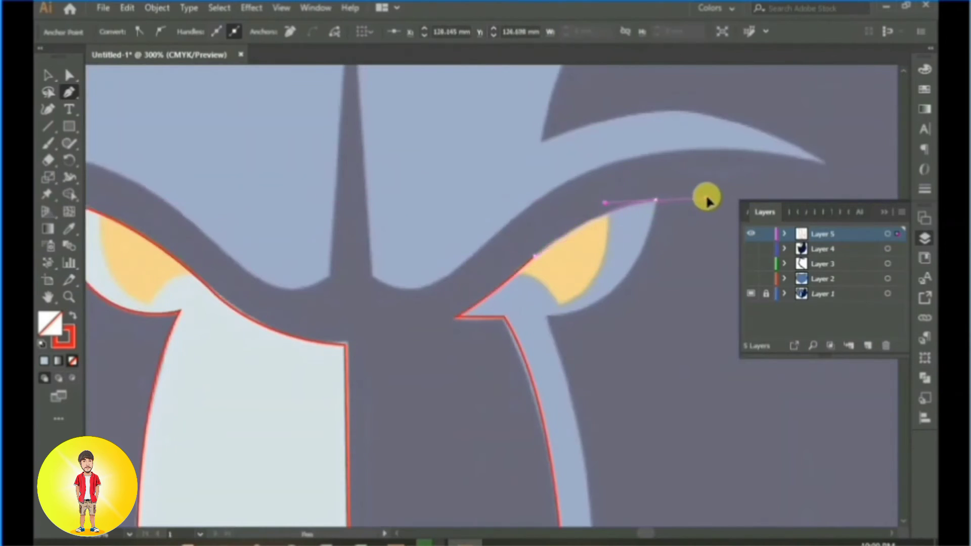
left_click(655, 198)
scroll(655, 197, "down", 3)
left_click_drag(548, 271, 436, 328)
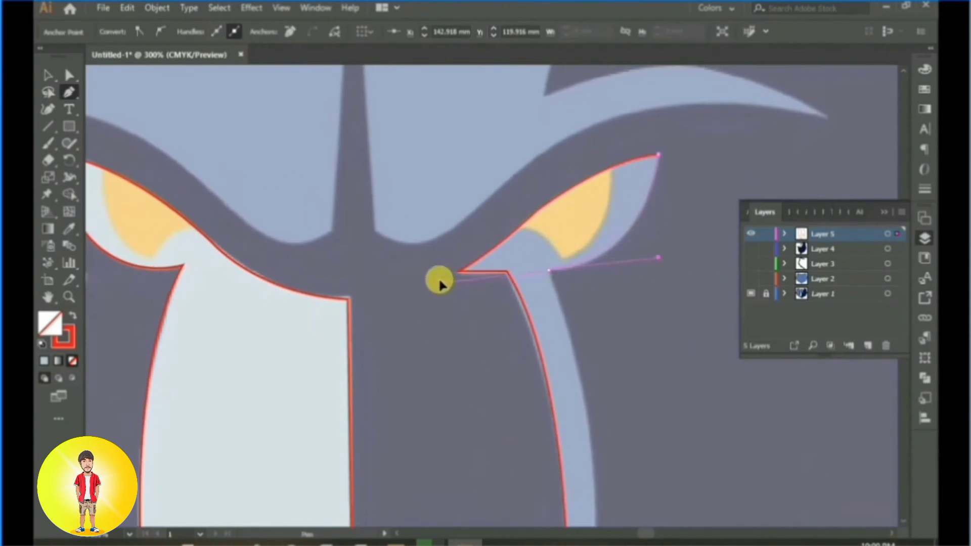
left_click_drag(440, 280, 449, 268)
Step: Trace the stripe's outer edge down from the right eye and close the path at its lower tip
scroll(572, 342, "down", 3)
left_click_drag(568, 356, 568, 488)
scroll(577, 344, "down", 5)
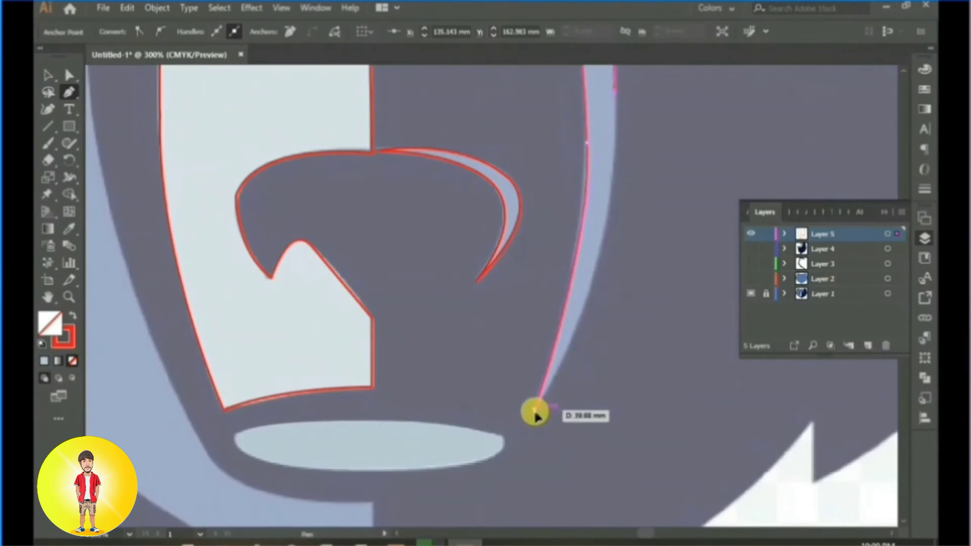
left_click_drag(535, 398, 442, 536)
scroll(434, 438, "down", 2)
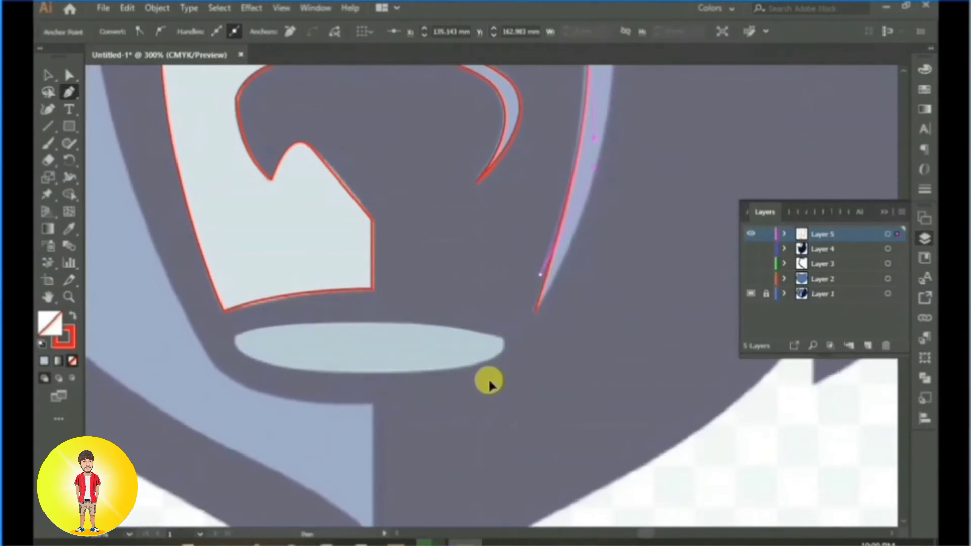
key("ctrl+z")
left_click(534, 311)
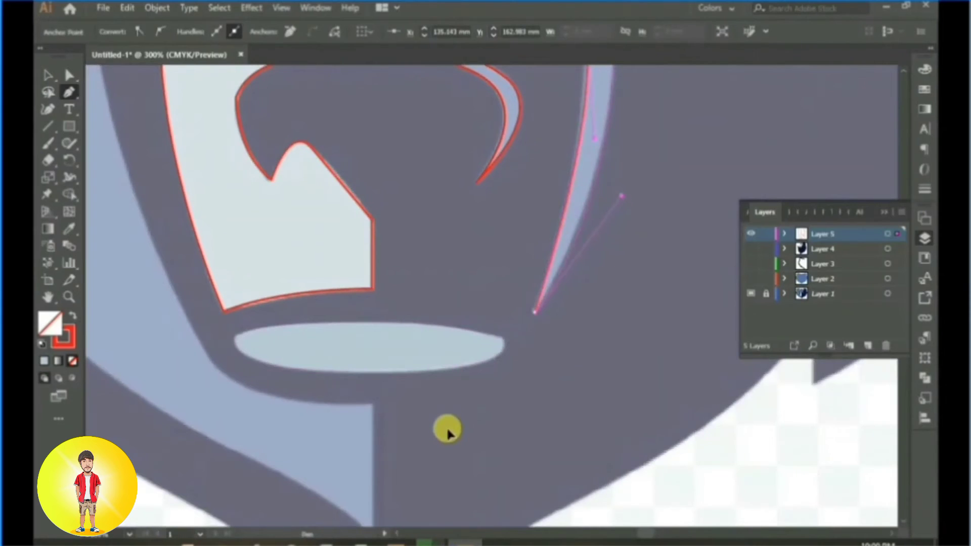
Step: Trace the yellow iris of the left eye with the Pen tool as a closed path between the brow line and the lower tip
scroll(509, 353, "down", 2)
left_click_drag(546, 81, 520, 314)
scroll(520, 314, "up", 4)
left_click_drag(489, 208, 471, 319)
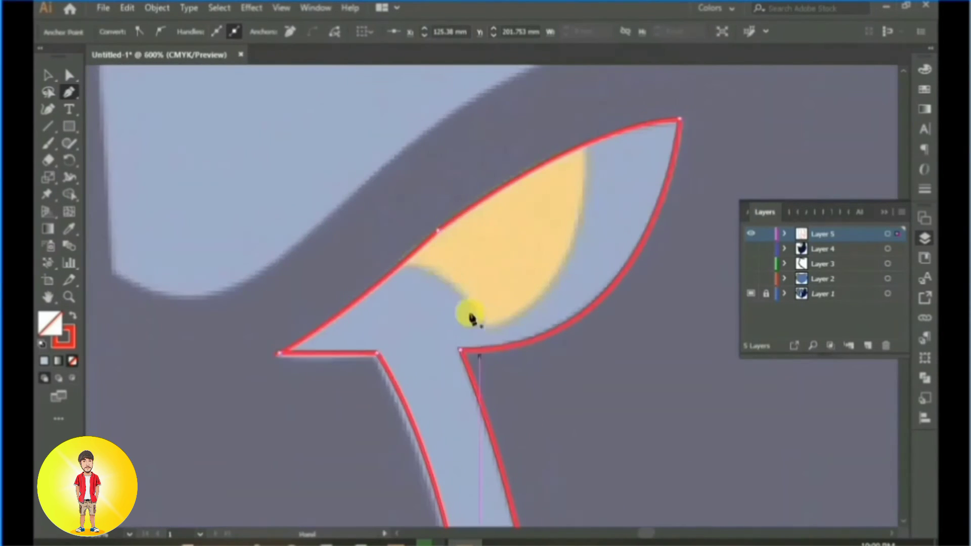
left_click_drag(124, 306, 459, 241)
mouse_move(91, 297)
left_mouse_down()
mouse_move(258, 282)
mouse_move(296, 297)
left_mouse_up()
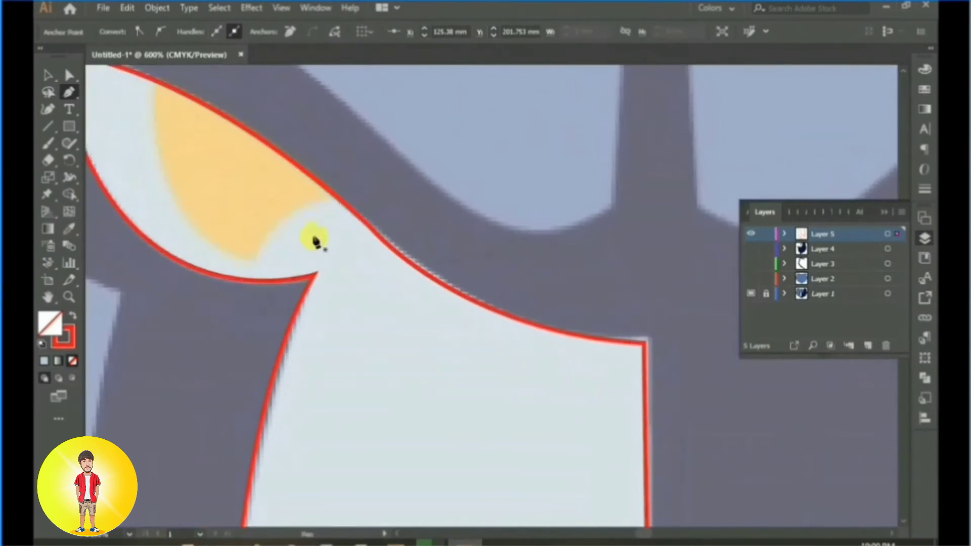
left_click(331, 194)
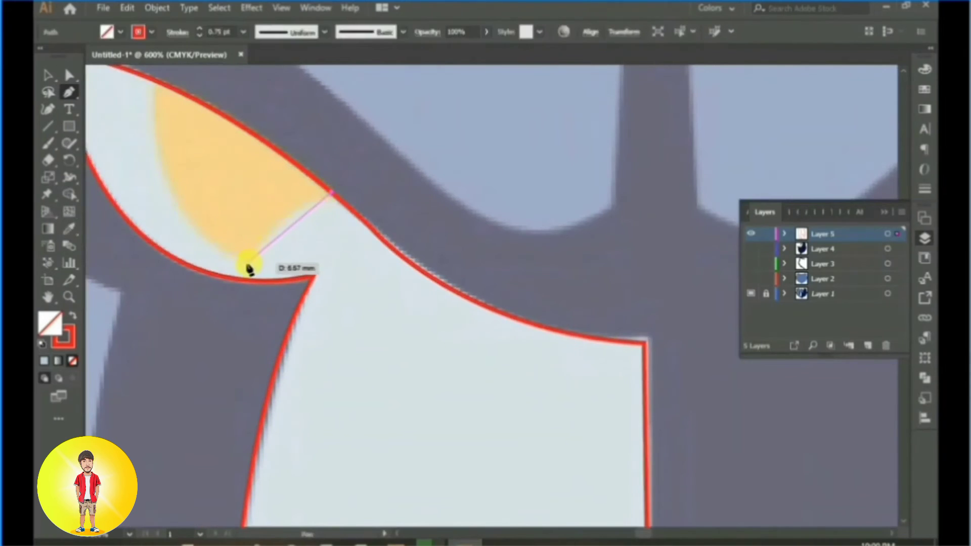
left_click_drag(217, 328, 218, 331)
left_click_drag(233, 158, 381, 270)
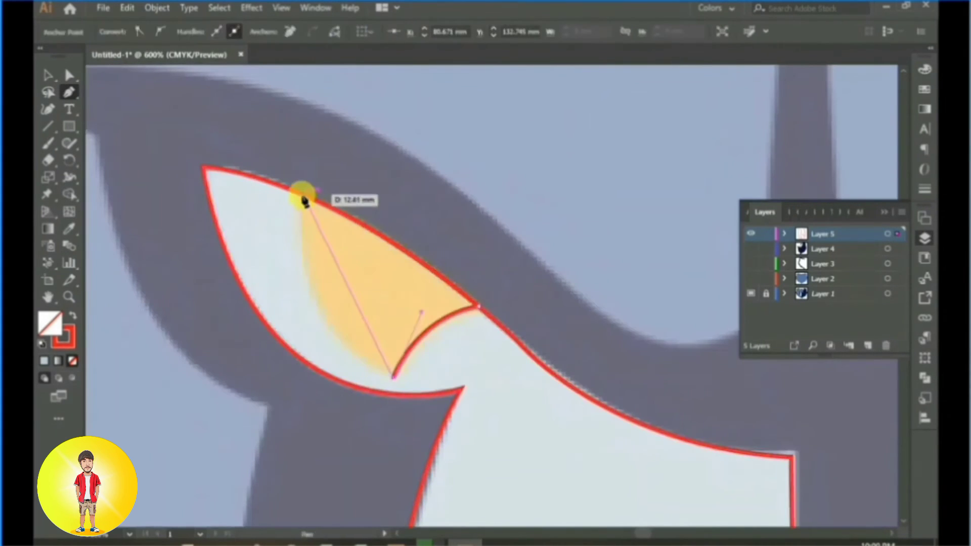
mouse_move(302, 192)
left_mouse_down()
mouse_move(323, 75)
mouse_move(316, 145)
left_mouse_up()
left_click(303, 279)
left_click_drag(323, 310, 305, 243)
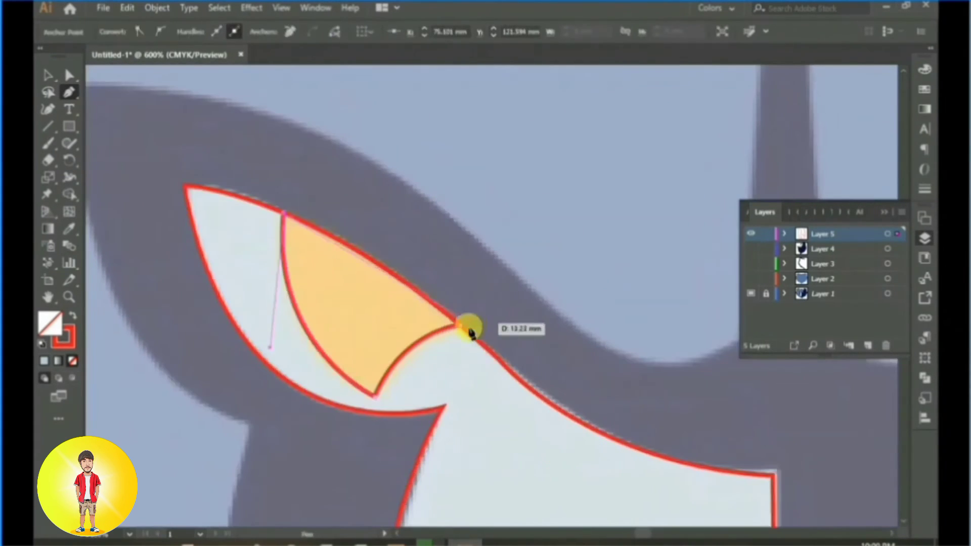
left_click_drag(460, 324, 463, 360)
Step: Trace the yellow iris of the right eye as a closed path, with its upper edge following the eye outline
left_click_drag(785, 354, 417, 198)
mouse_move(844, 203)
left_mouse_down()
mouse_move(481, 242)
mouse_move(403, 299)
mouse_move(386, 373)
mouse_move(411, 373)
left_mouse_up()
left_click(308, 266)
left_click(392, 329)
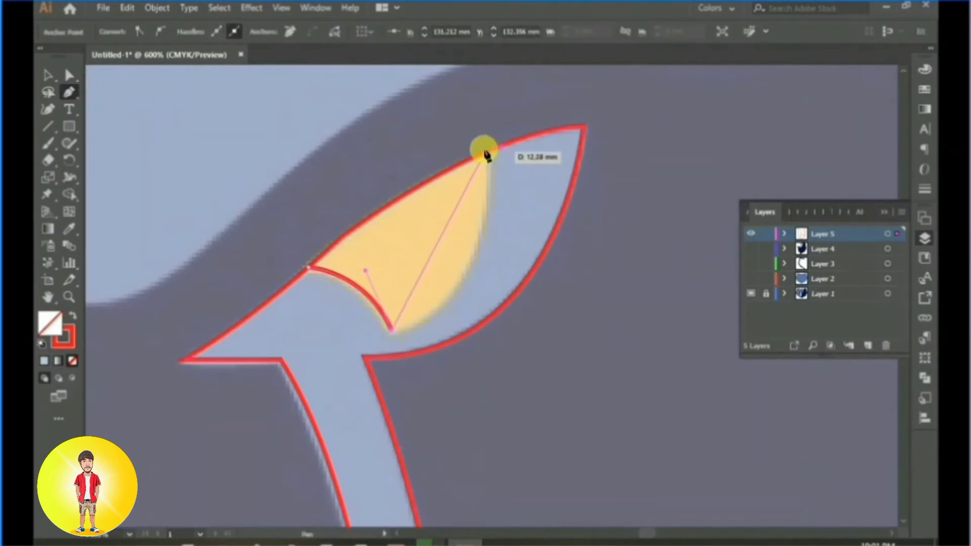
left_click_drag(488, 152, 469, 128)
left_click(488, 285)
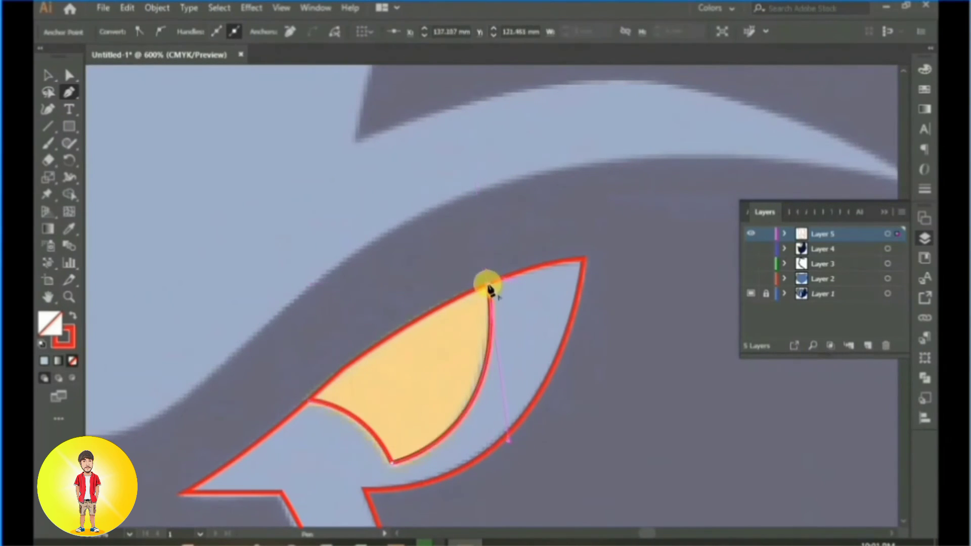
left_click_drag(308, 398, 407, 363)
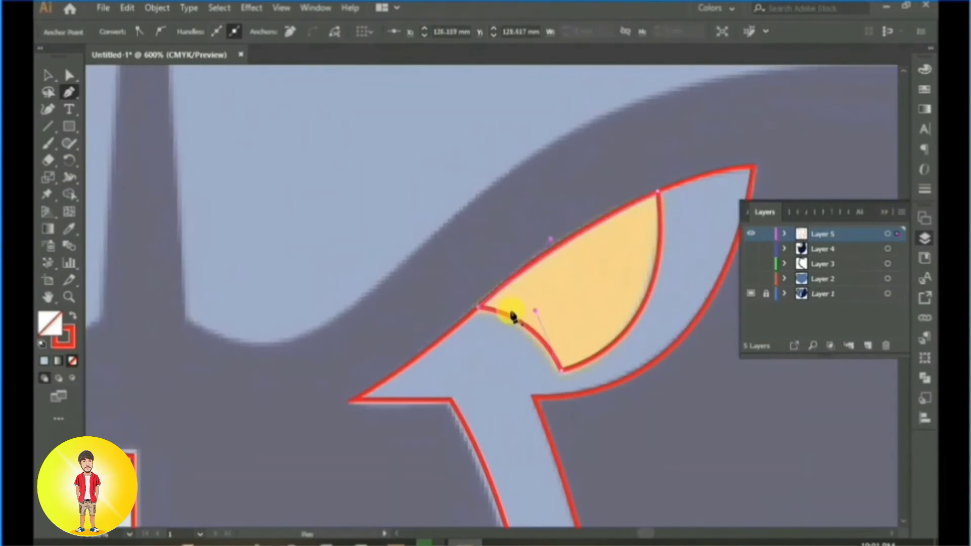
Step: Fill the right eye's iris with the orange-yellow sampled from the reference image, replacing its red outline
scroll(513, 312, "down", 2)
left_click_drag(449, 390, 588, 264)
scroll(587, 264, "down", 1)
left_click(47, 74)
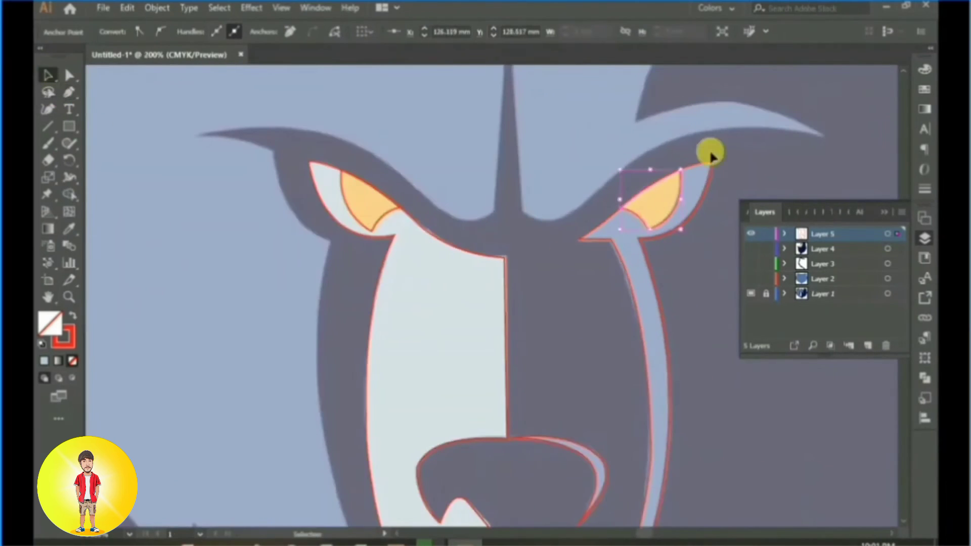
left_click(70, 230)
left_click(647, 185)
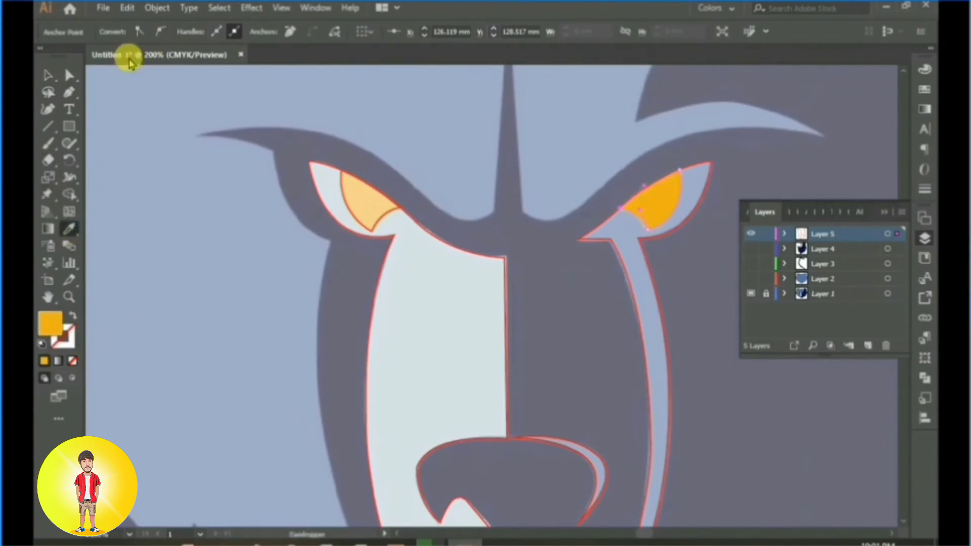
Step: Select the left eye's iris and apply the right iris's orange-yellow fill to it with the Eyedropper
left_click(47, 75)
left_click(670, 218)
left_click(381, 218)
left_click(71, 231)
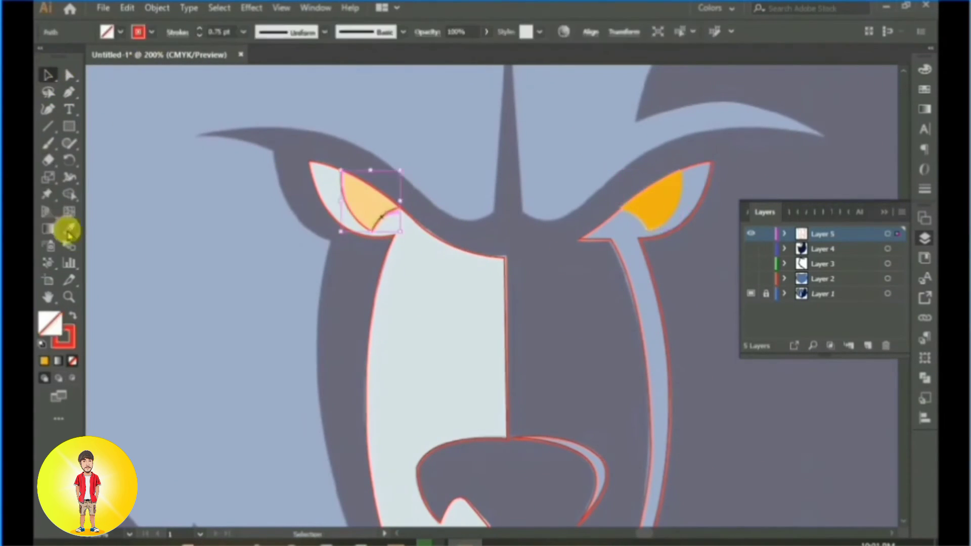
left_click(676, 172)
Step: Select both orange irises together and bring them to the front
left_click(47, 75)
left_click(659, 216, "shift")
right_click(658, 200)
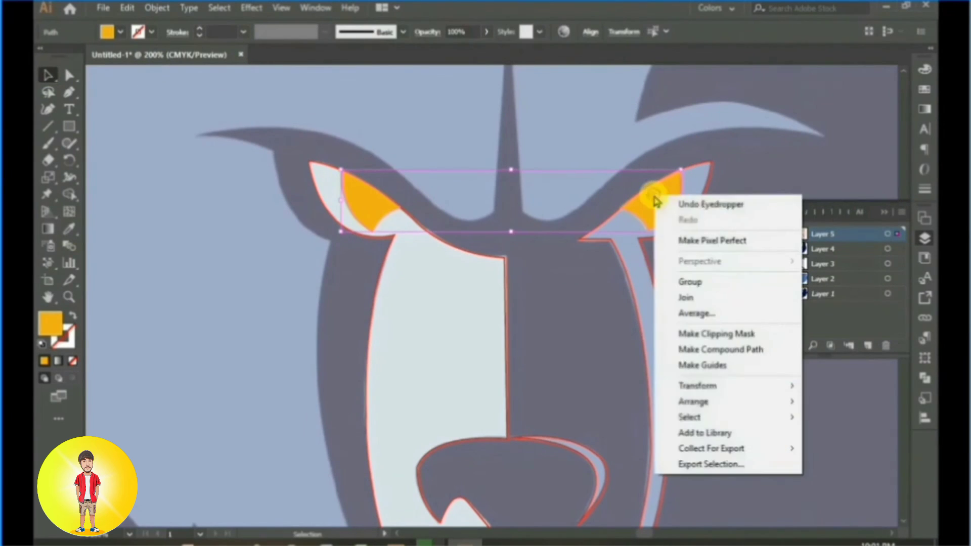
mouse_move(698, 401)
left_click(518, 397)
left_click(508, 312)
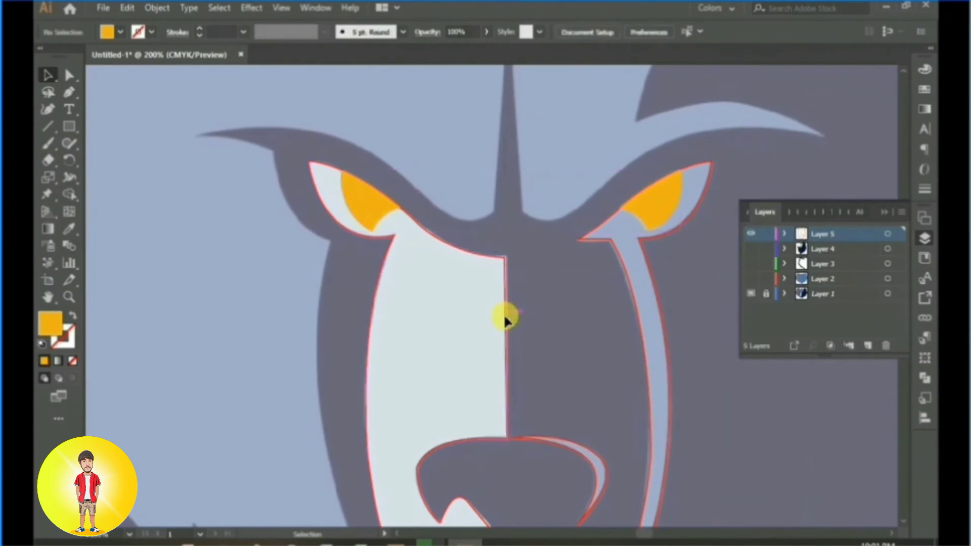
Step: Fill the pale shape covering the left eye and muzzle with the light grey-blue sampled from the reference
left_click(505, 317)
left_click(70, 229)
left_click(423, 316)
left_click(47, 76)
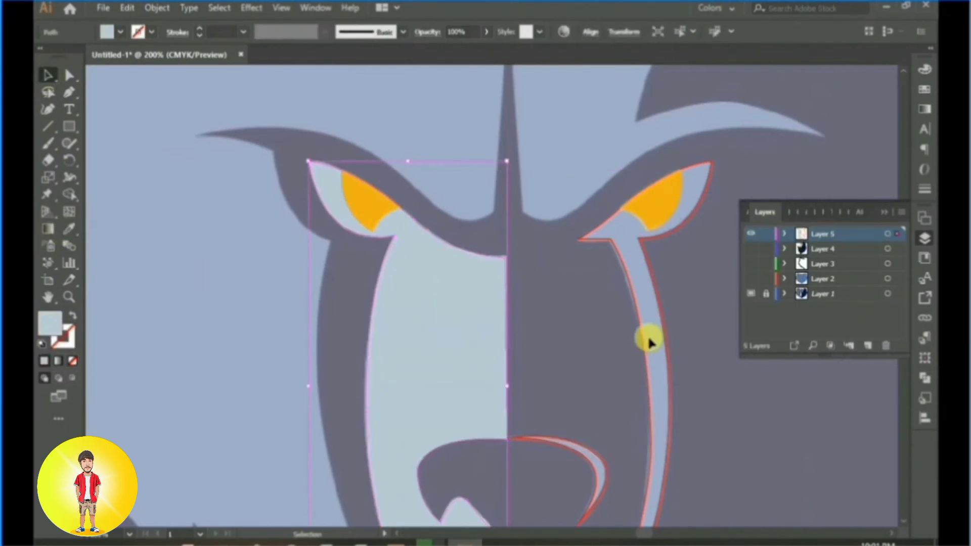
Step: Fill the stripe and right eye shape with the blue sampled from the reference
left_click(646, 341)
left_click(70, 228)
left_click(626, 274)
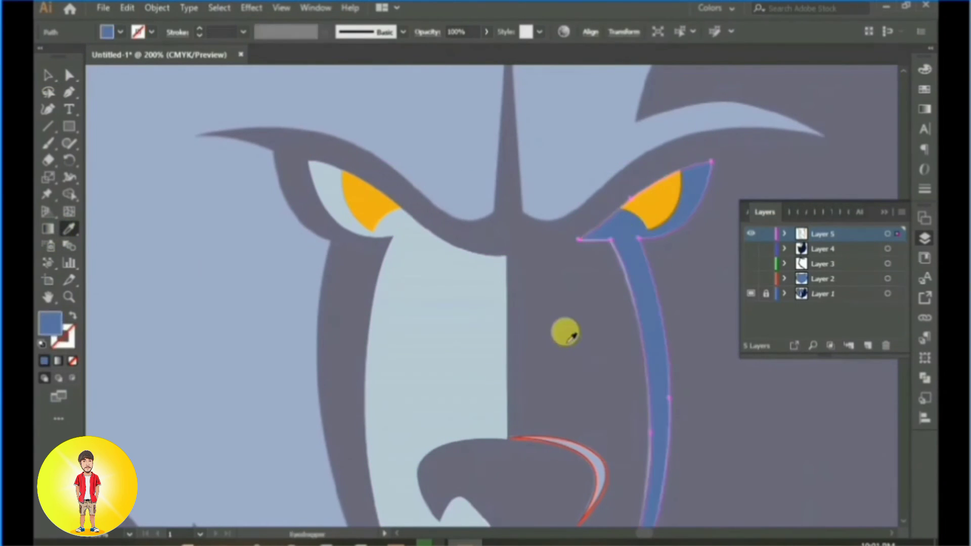
Step: Fill the nose highlight with the blue sampled from the stripe beside the muzzle, and deselect it
scroll(347, 264, "down", 5)
left_click(602, 250)
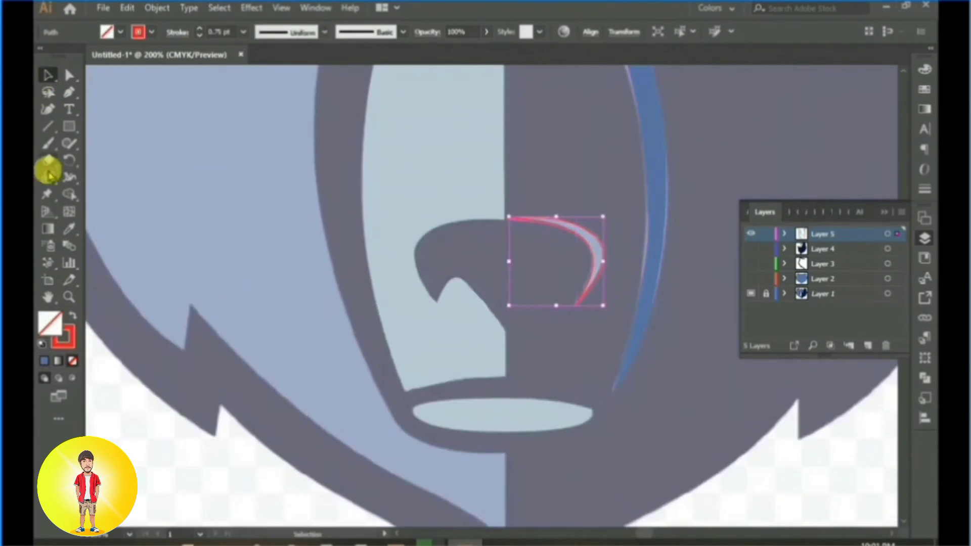
left_click(69, 228)
left_click(653, 124)
left_click(49, 79)
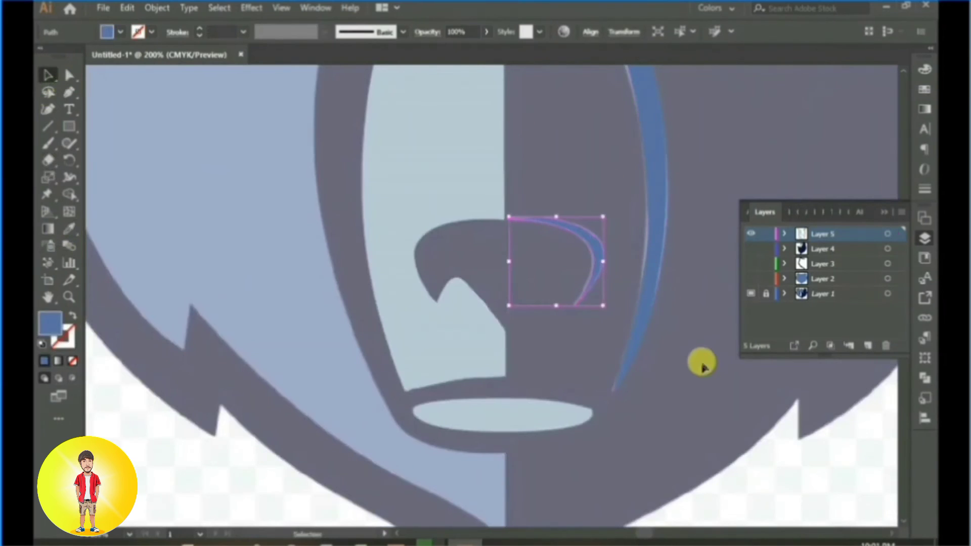
left_click(702, 361)
Step: Start tracing the dark fur tuft inside the left ear, from its lower tip to the lower notch, with no fill
scroll(619, 339, "down", 2)
scroll(584, 339, "down", 3)
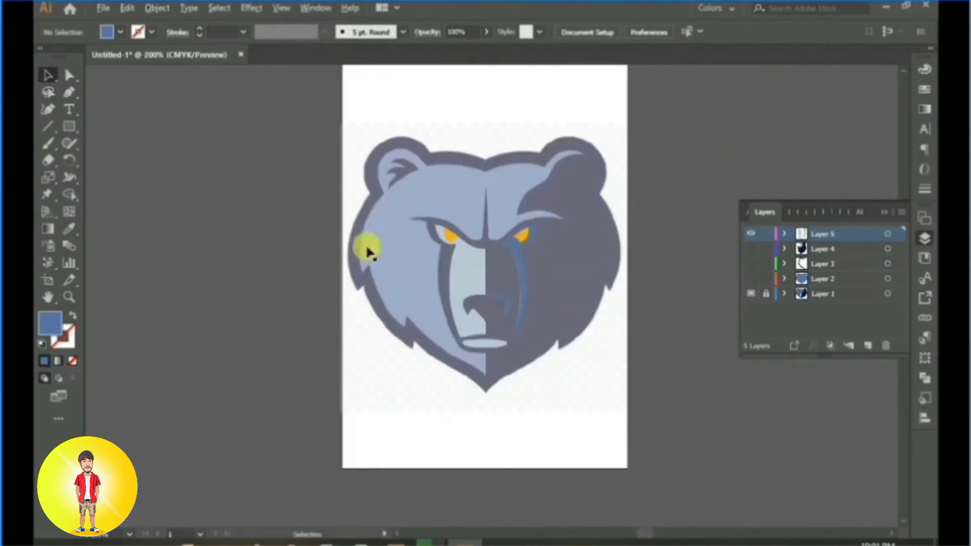
scroll(369, 249, "up", 4)
scroll(512, 331, "up", 2)
left_click_drag(513, 170, 589, 342)
left_click(73, 92)
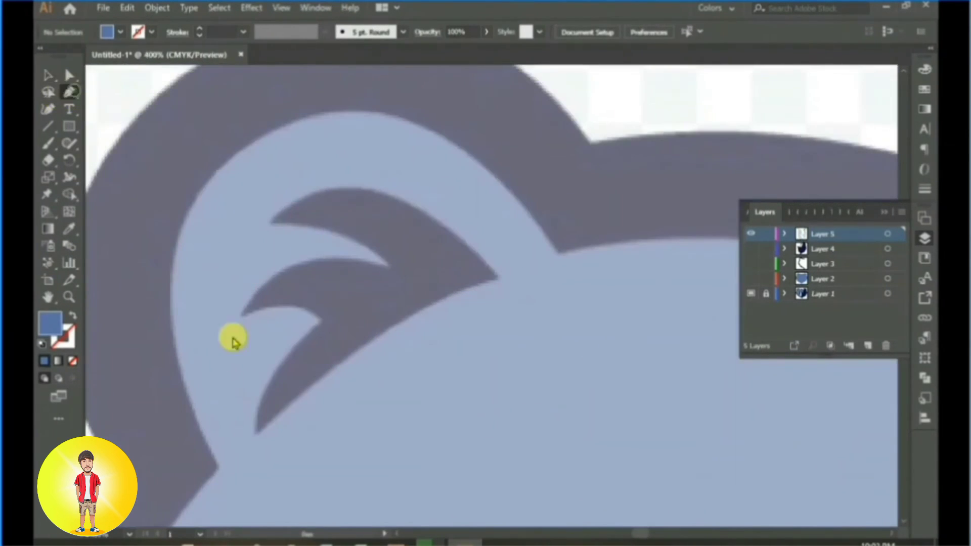
left_click(258, 435)
left_click_drag(322, 321, 399, 262)
left_click(73, 361)
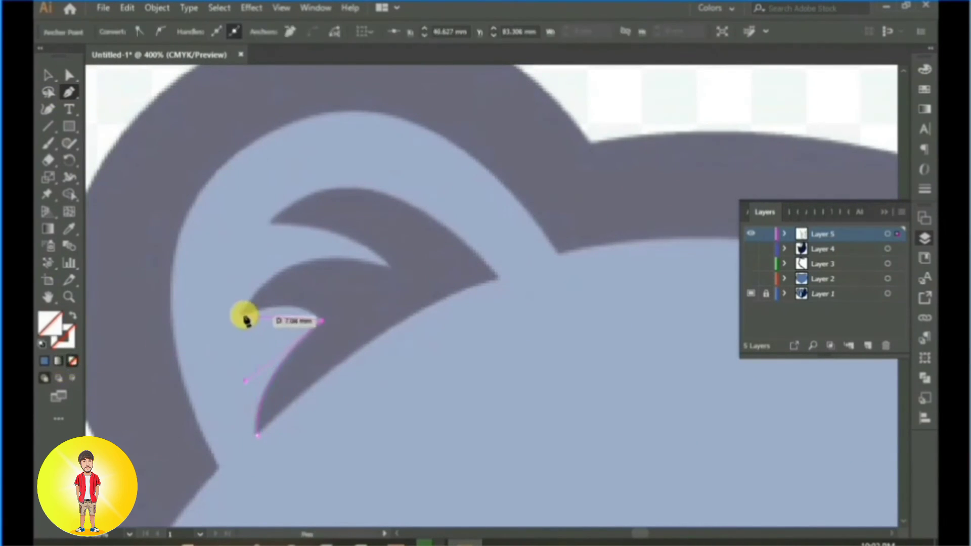
Step: Continue the fur tuft path around its middle point, into the upper notch and out to the upper point
left_click_drag(242, 318, 393, 271)
left_click(389, 267)
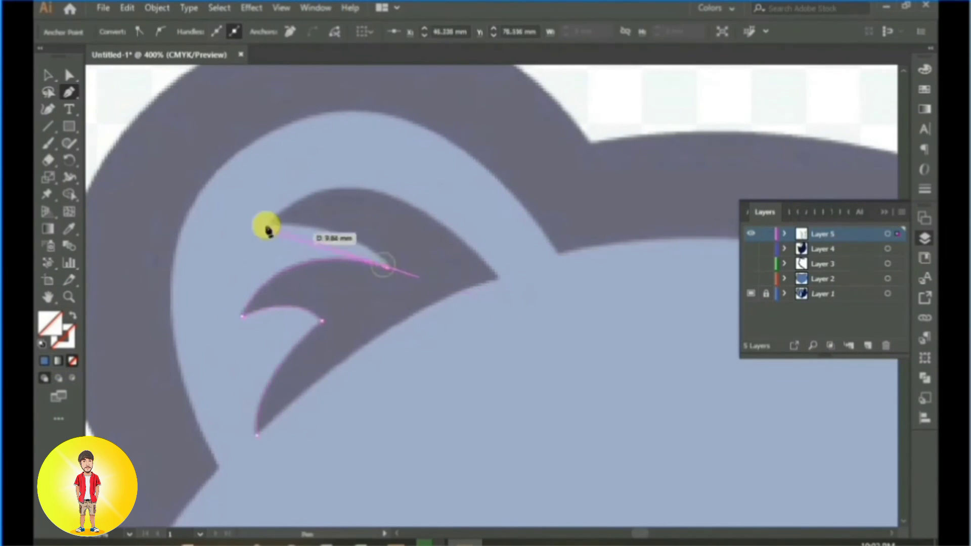
key("ctrl+z")
left_click(388, 266)
left_click(267, 225)
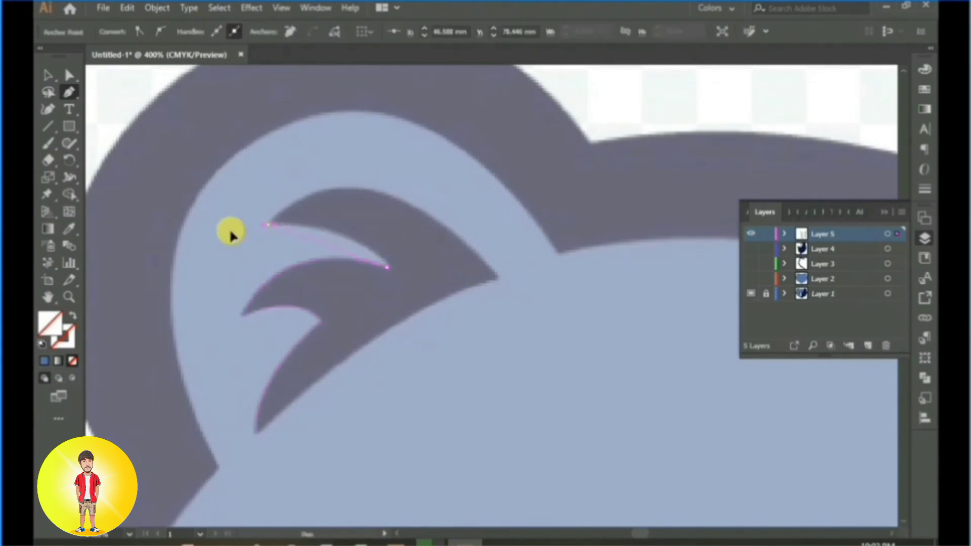
left_click(268, 224)
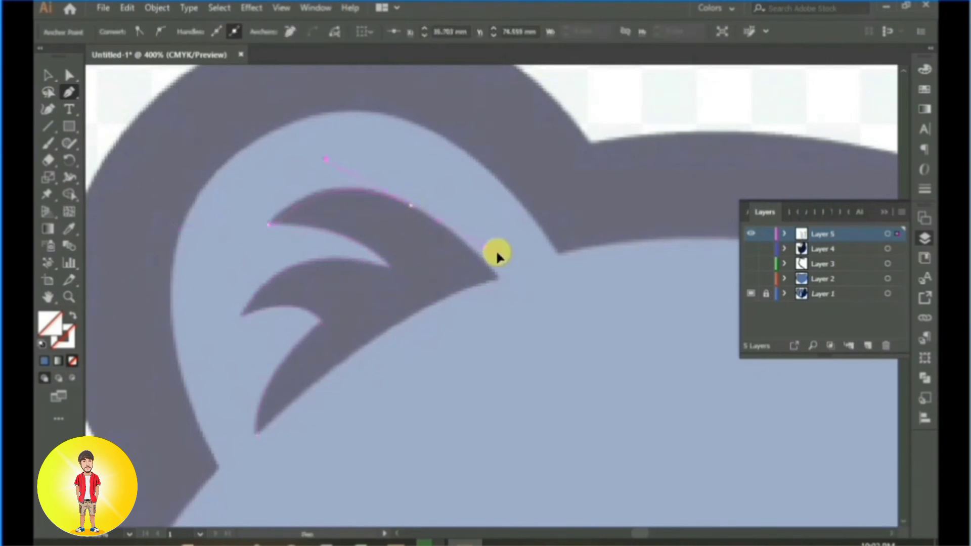
Step: Trace the tuft's upper edge to its right tip and curve back along the underside, closing the path at the lower tip
left_click_drag(497, 256, 538, 344)
left_click(411, 206)
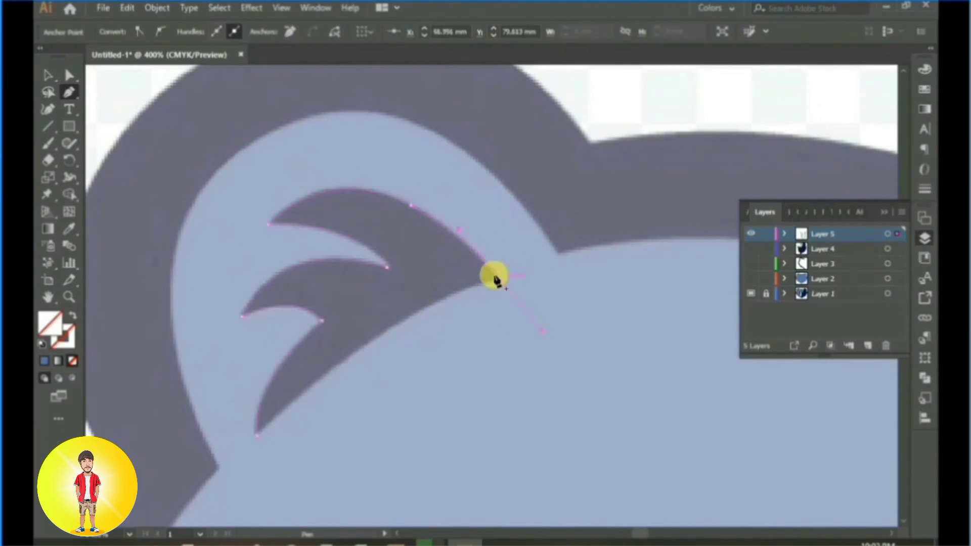
left_click(499, 281)
left_click_drag(257, 435, 194, 470)
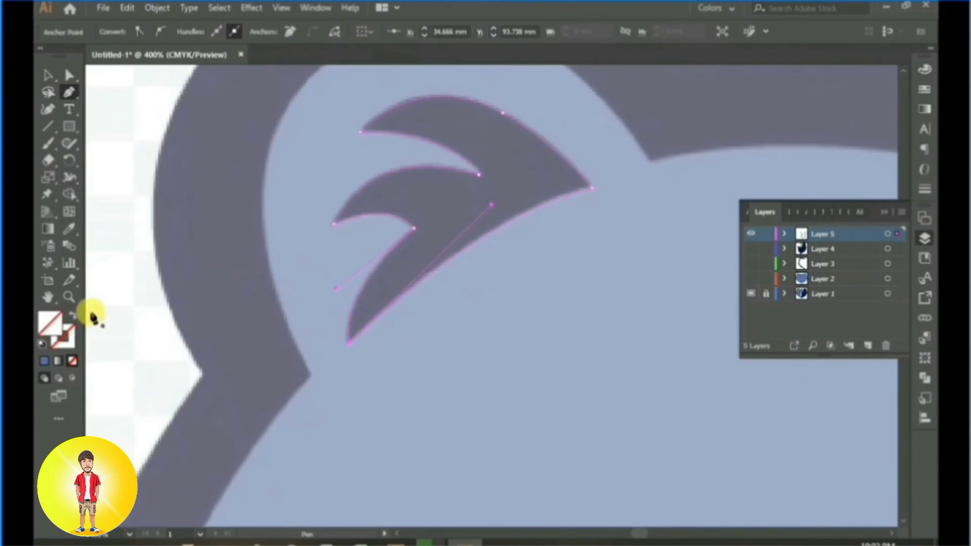
Step: Fill the left ear's fur tuft with the navy sampled from the reference, and deselect it
left_click(448, 171)
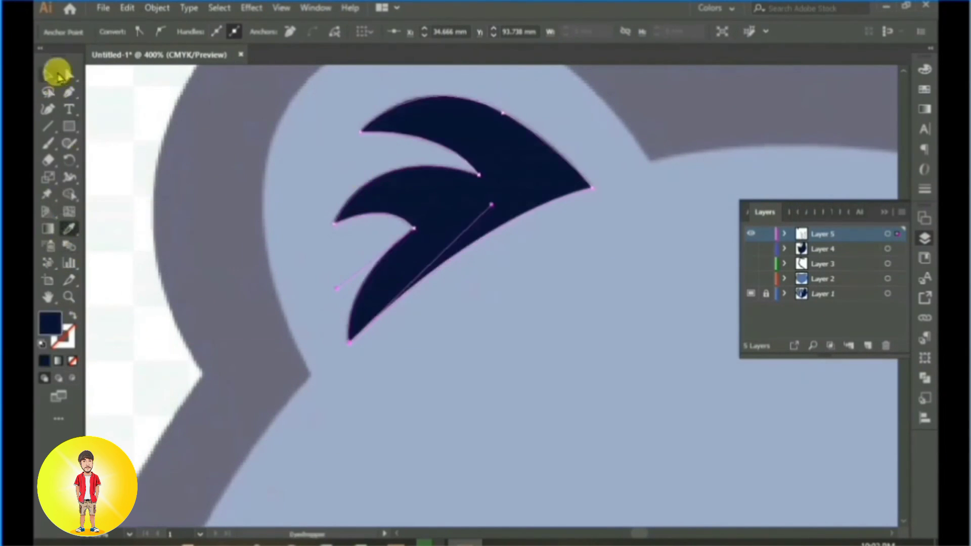
left_click(57, 73)
scroll(629, 357, "down", 1)
left_click(656, 390)
Step: Fit the artboard in view and make Layer 4, Layer 3 and Layer 2 visible
key("ctrl+0")
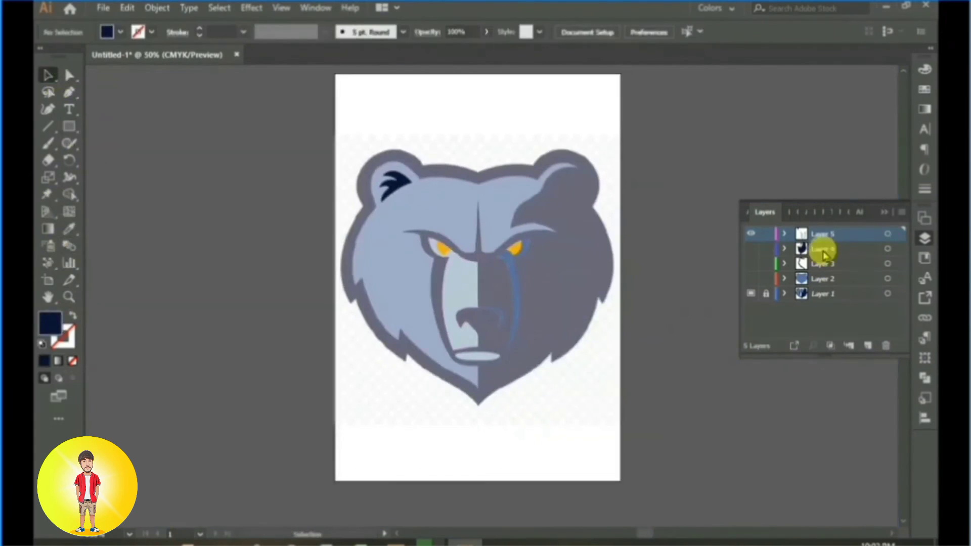
left_click(750, 249)
left_click(751, 263)
left_click(750, 278)
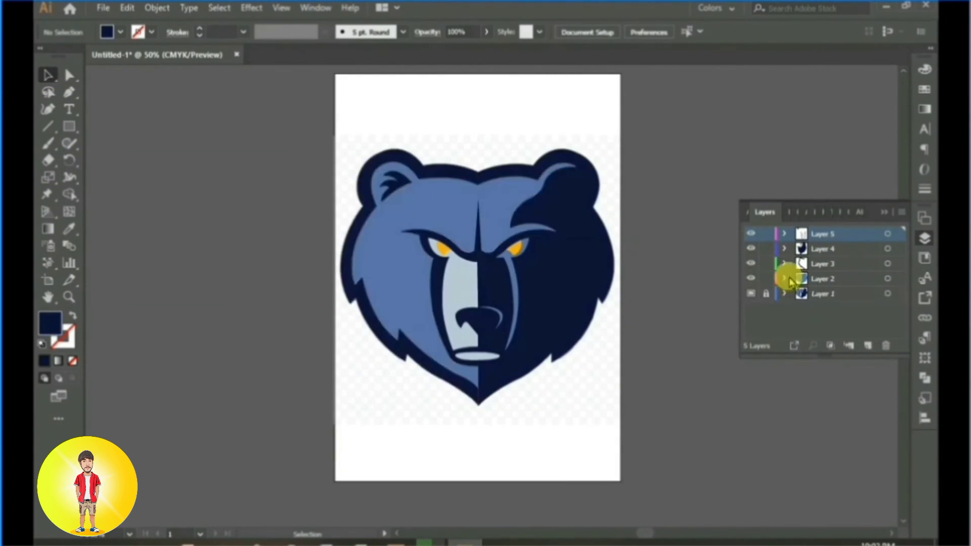
Step: Select all the traced bear head shapes and group them
left_click_drag(537, 263, 477, 295)
left_click_drag(249, 141, 547, 446)
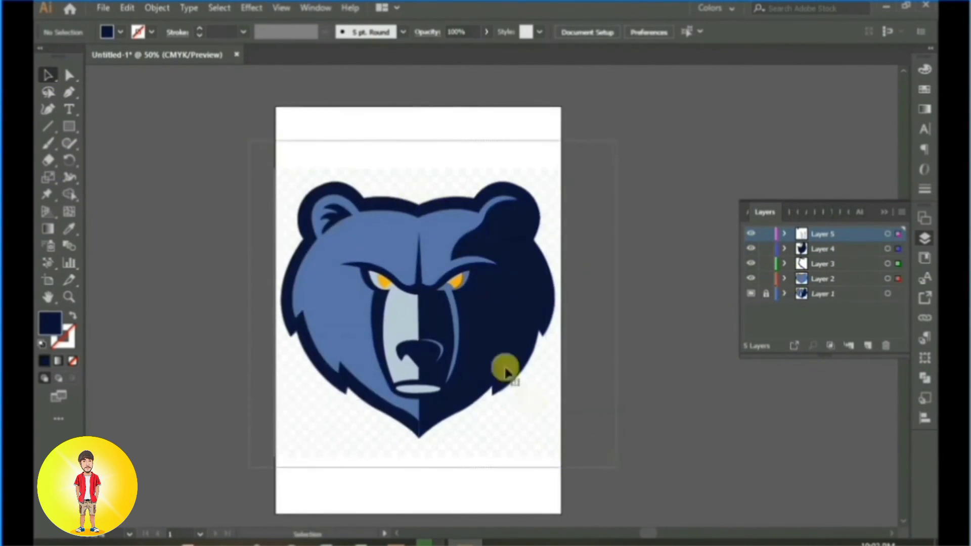
right_click(505, 372)
left_click(511, 98)
Step: Turn off the template setting of Layer 1, which holds the reference image, and delete that layer
left_click(902, 212)
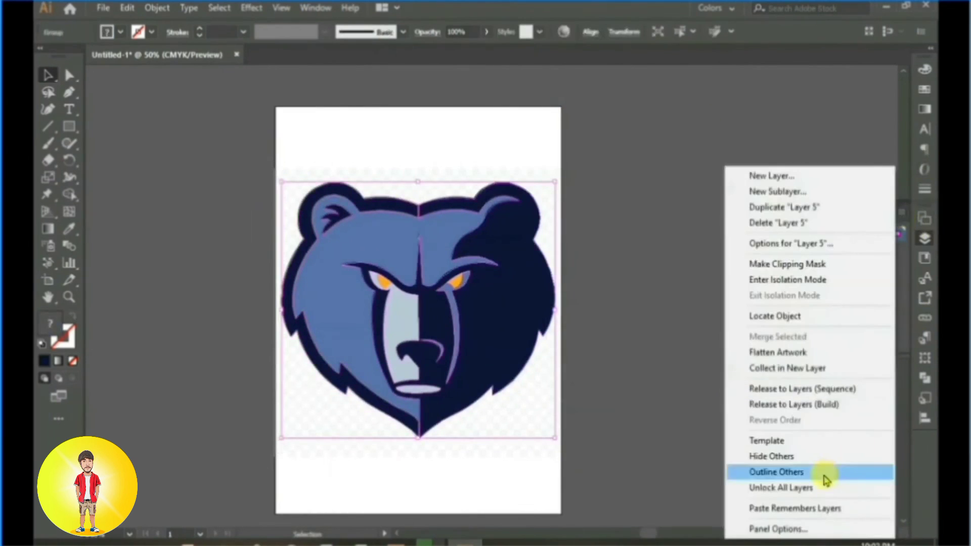
left_click(645, 372)
left_click(849, 295)
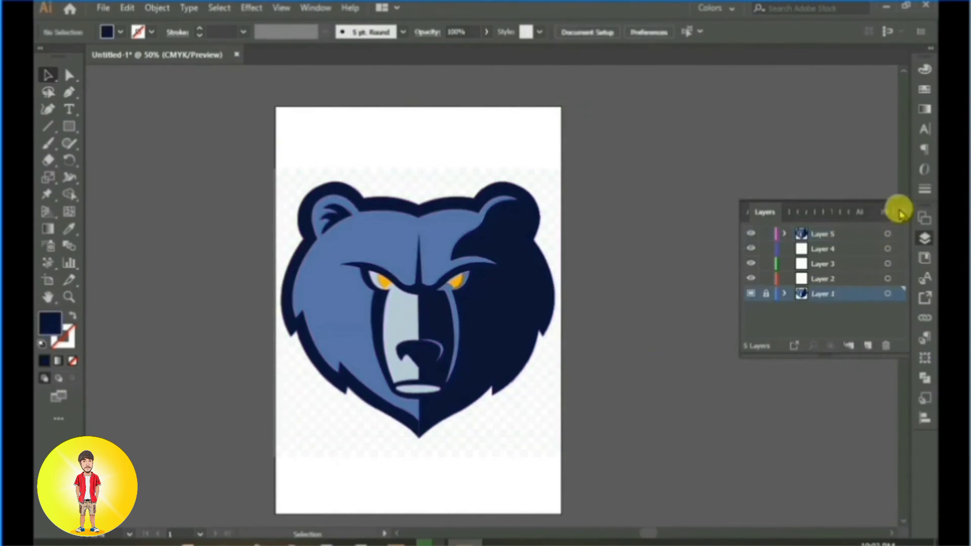
left_click(902, 212)
left_click(781, 440)
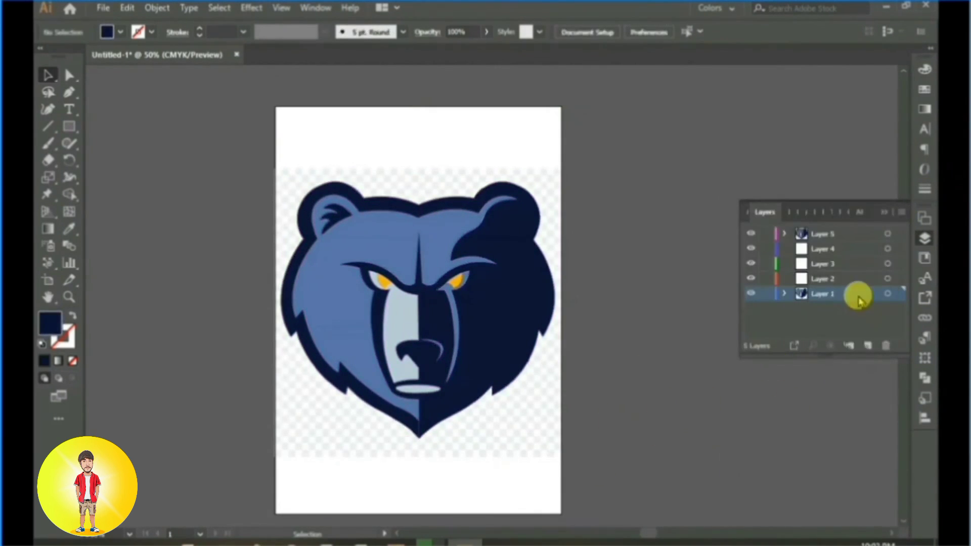
left_click(886, 347)
left_click_drag(588, 337, 641, 331)
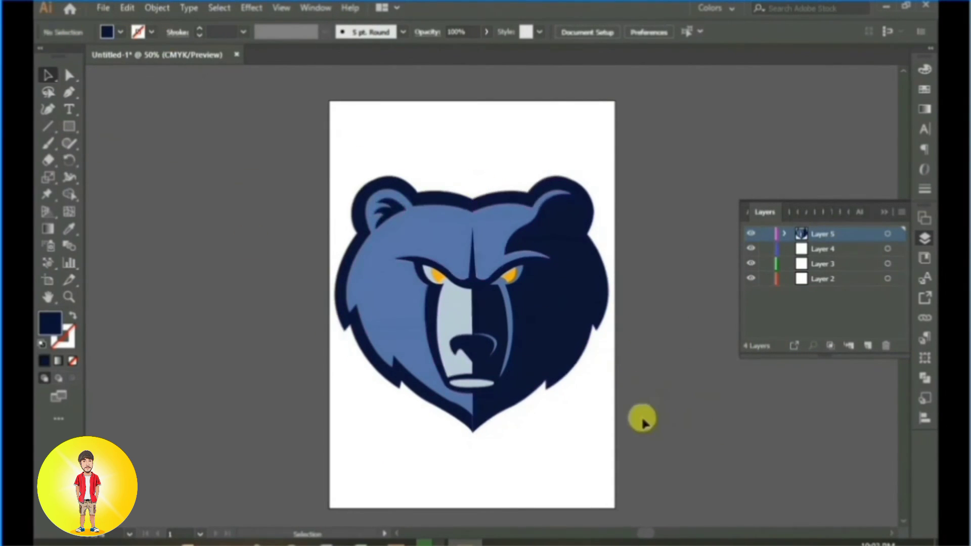
left_click_drag(642, 419, 585, 386)
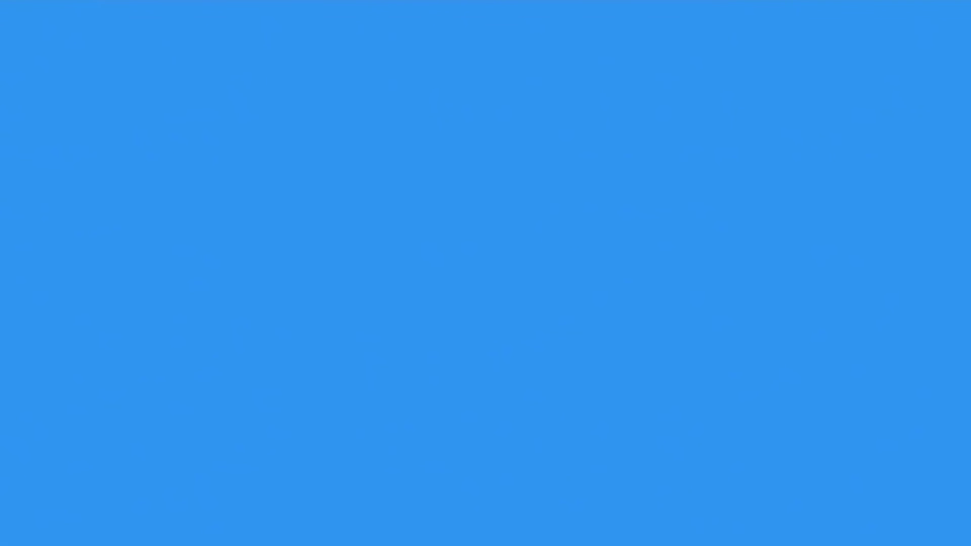